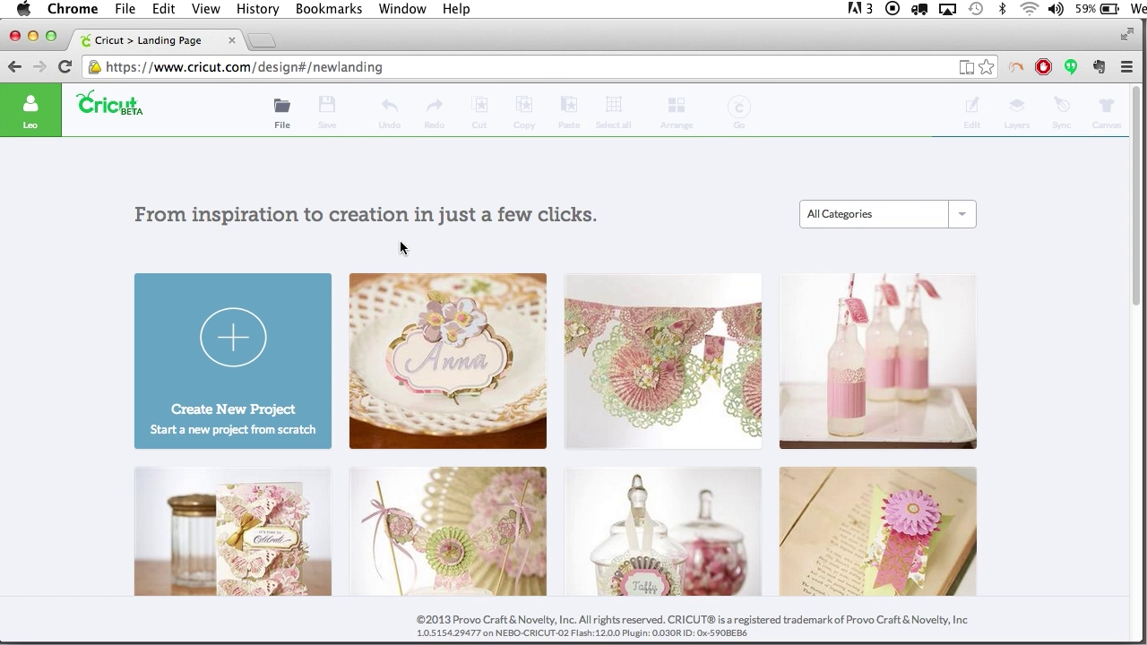
# - Look over the sample projects on the landing page and create a new project from scratch
pyautogui.scroll(-1, 466, 342)
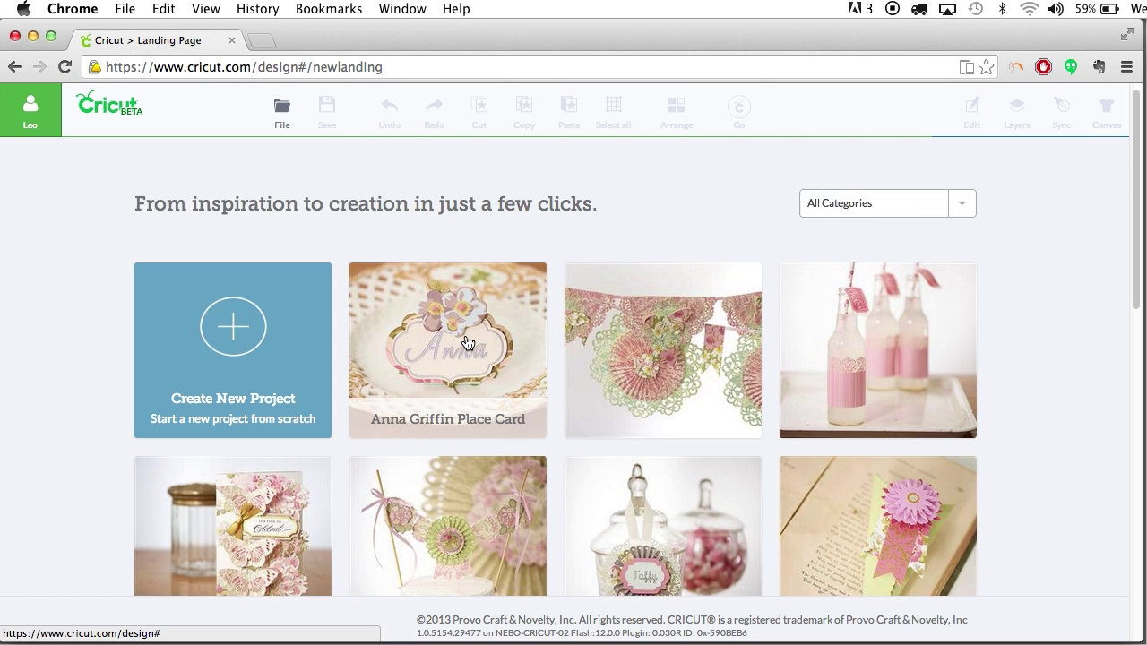
pyautogui.scroll(-15, 466, 342)
pyautogui.scroll(16, 466, 342)
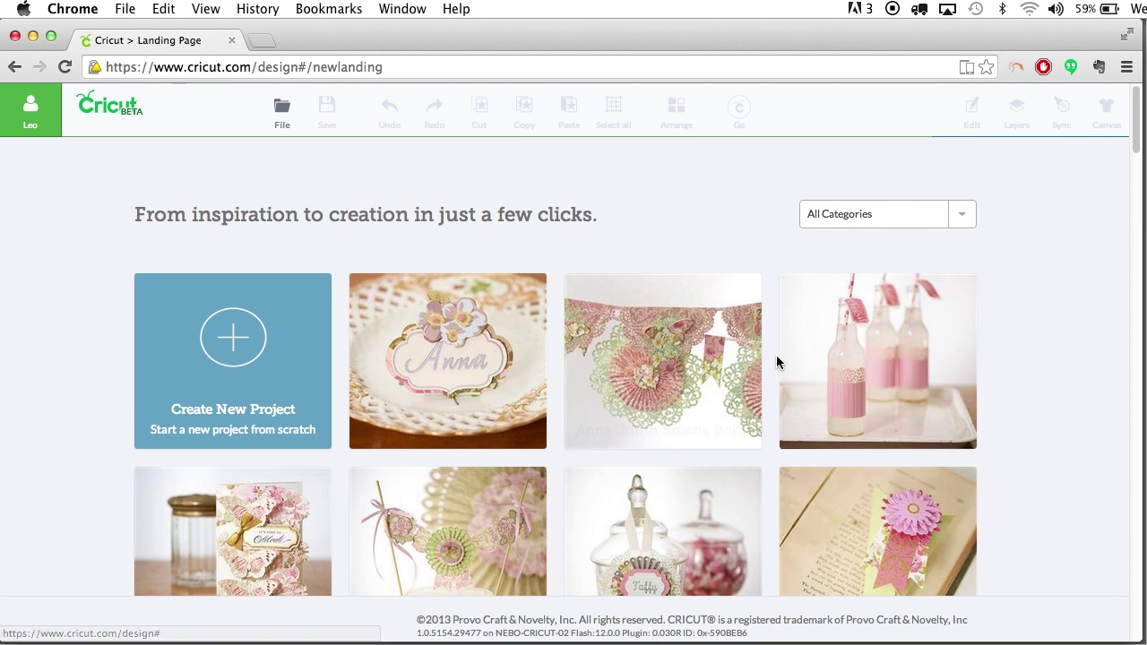
pyautogui.click(236, 344)
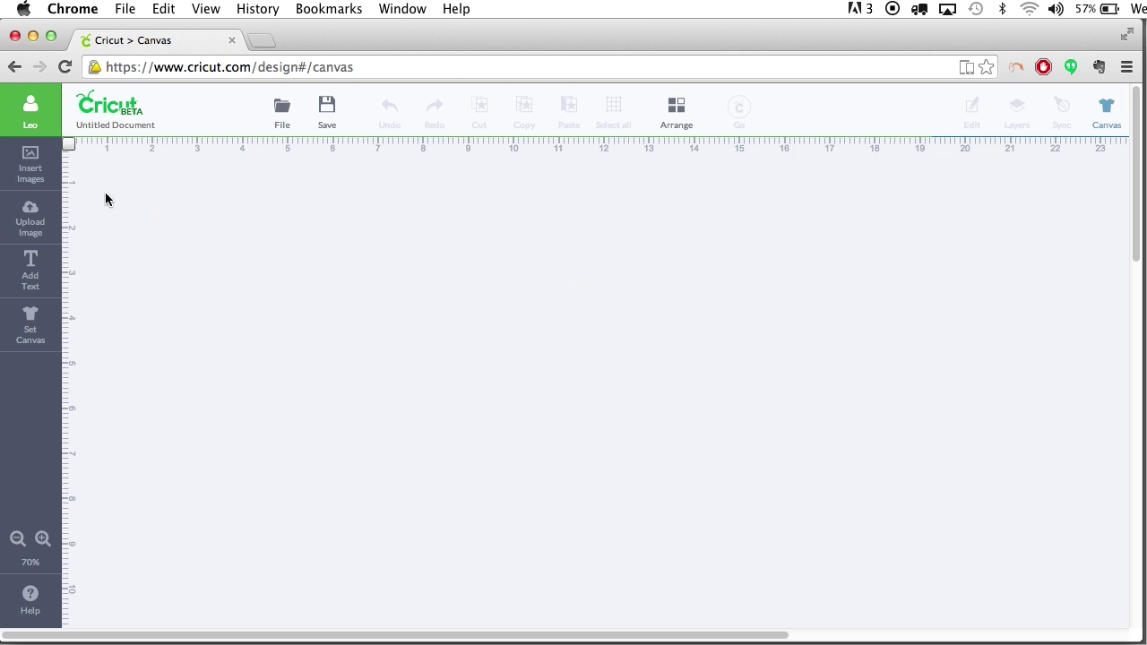
# - Browse the All Images library for inserting images, preview the cottage and Star images, and close it without inserting anything
pyautogui.click(36, 175)
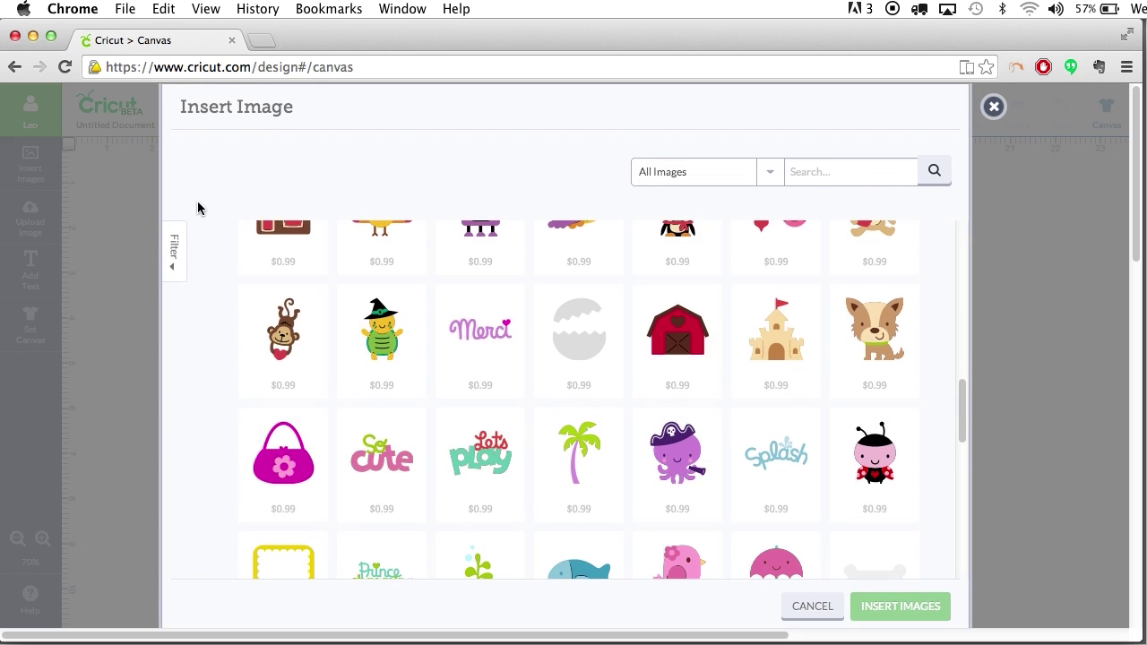
pyautogui.scroll(10, 581, 375)
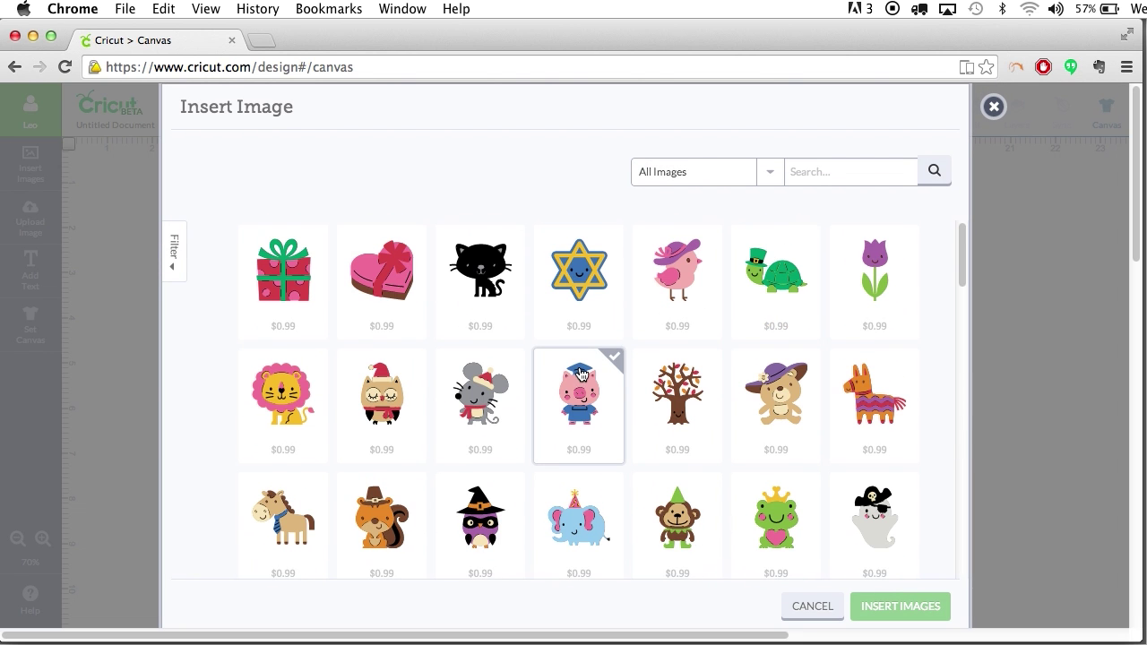
pyautogui.click(767, 175)
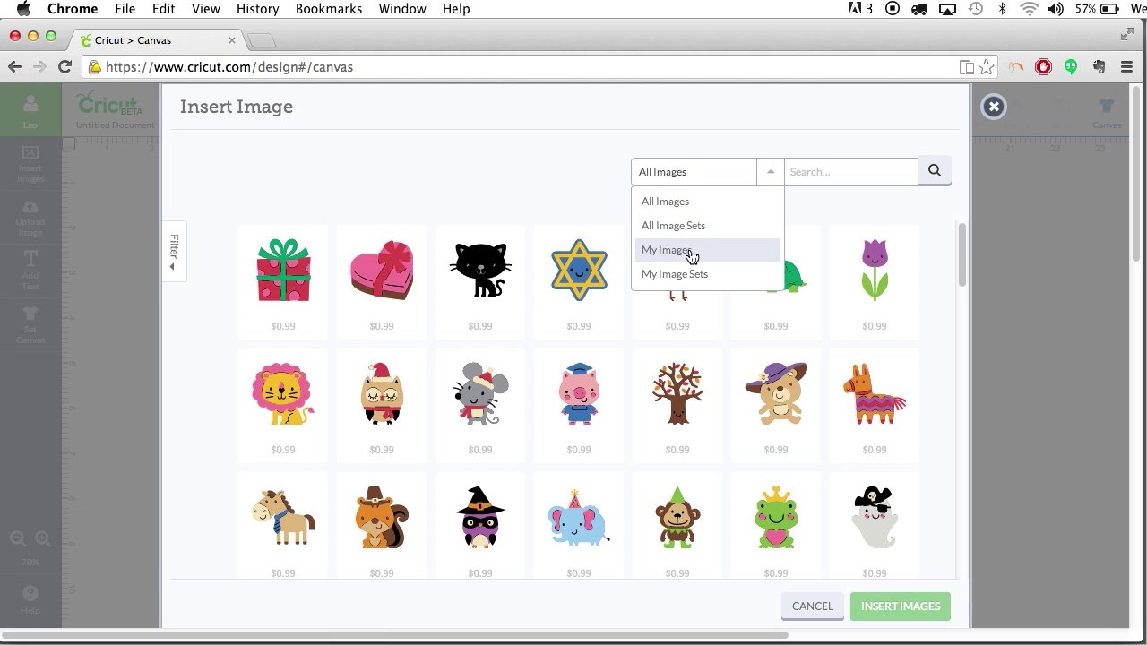
pyautogui.click(653, 195)
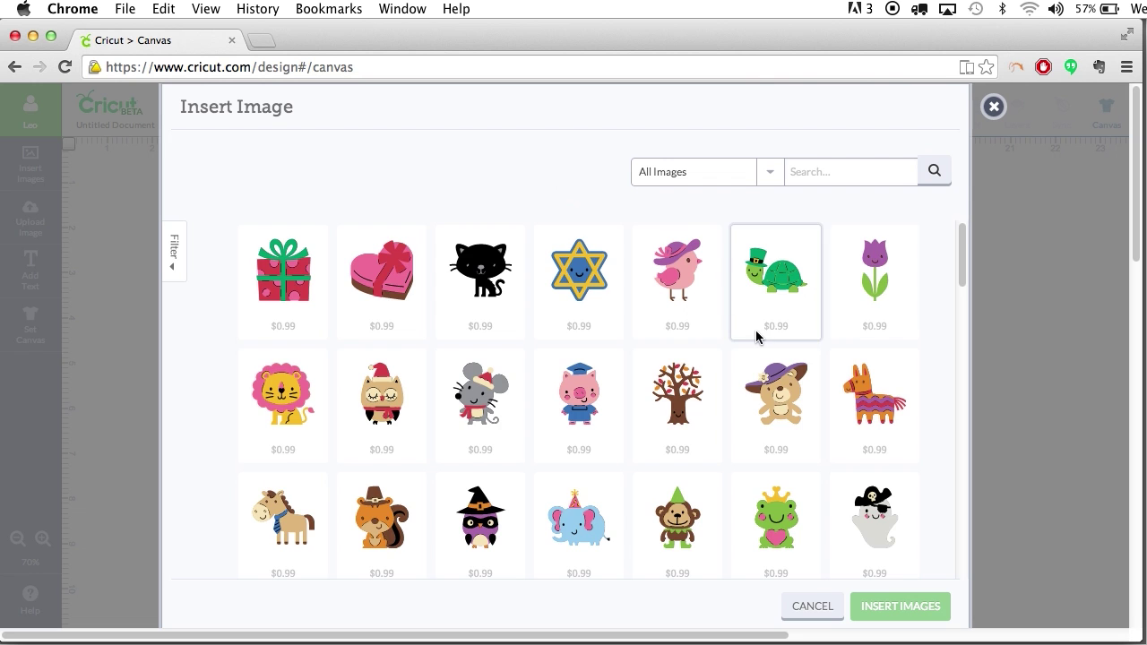
pyautogui.scroll(-15, 755, 329)
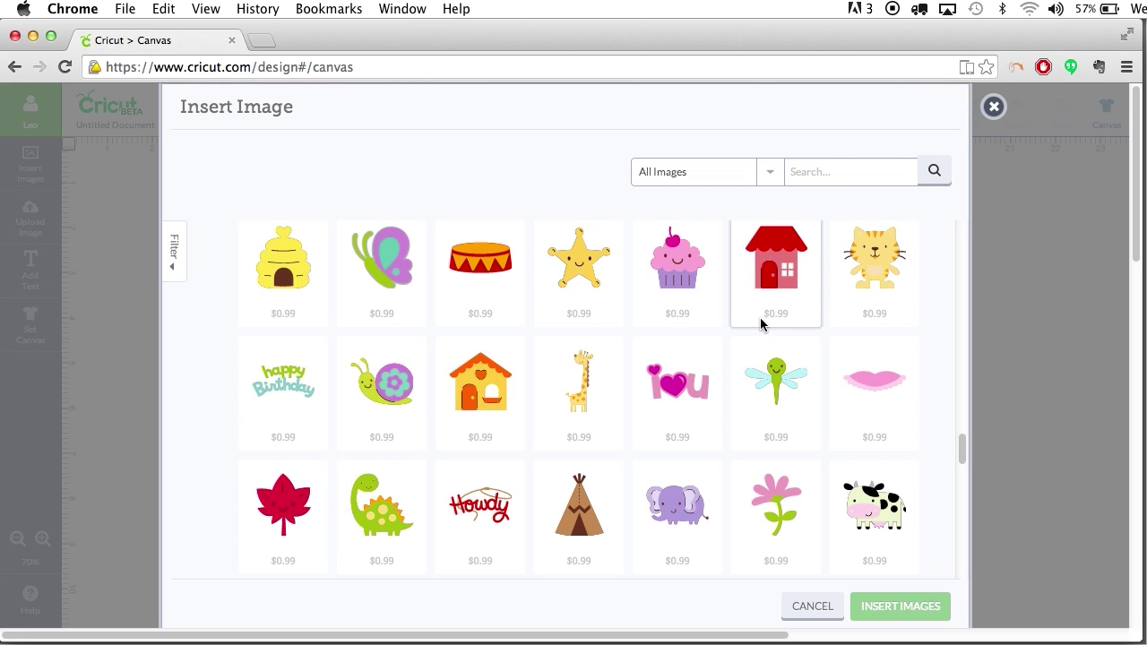
pyautogui.moveTo(780, 277)
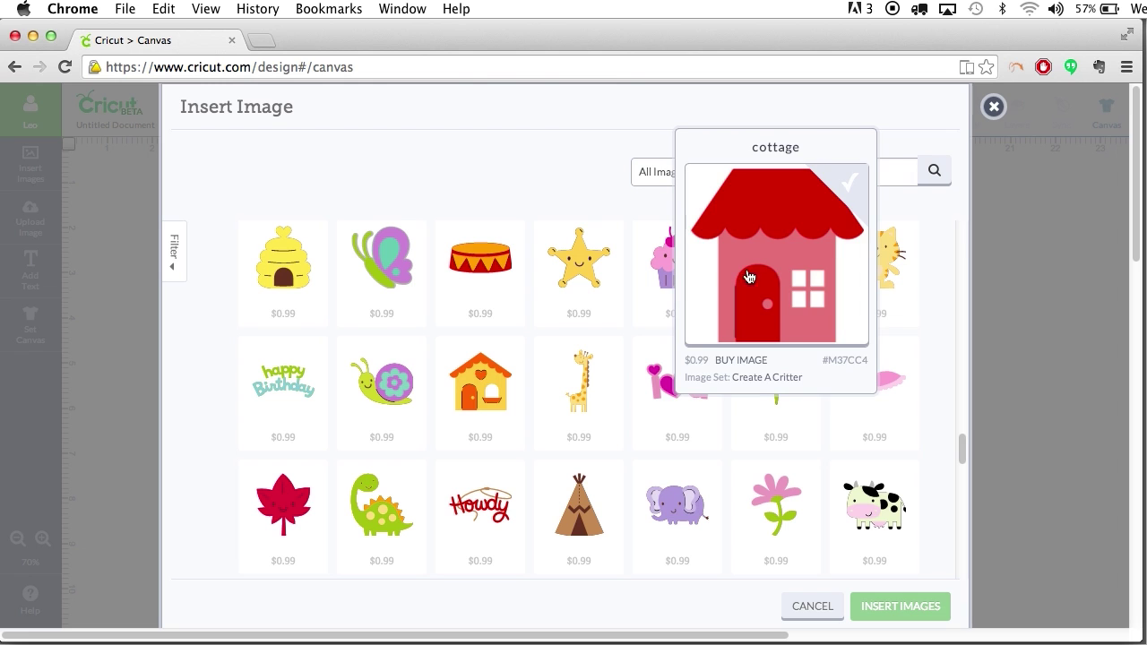
pyautogui.moveTo(574, 280)
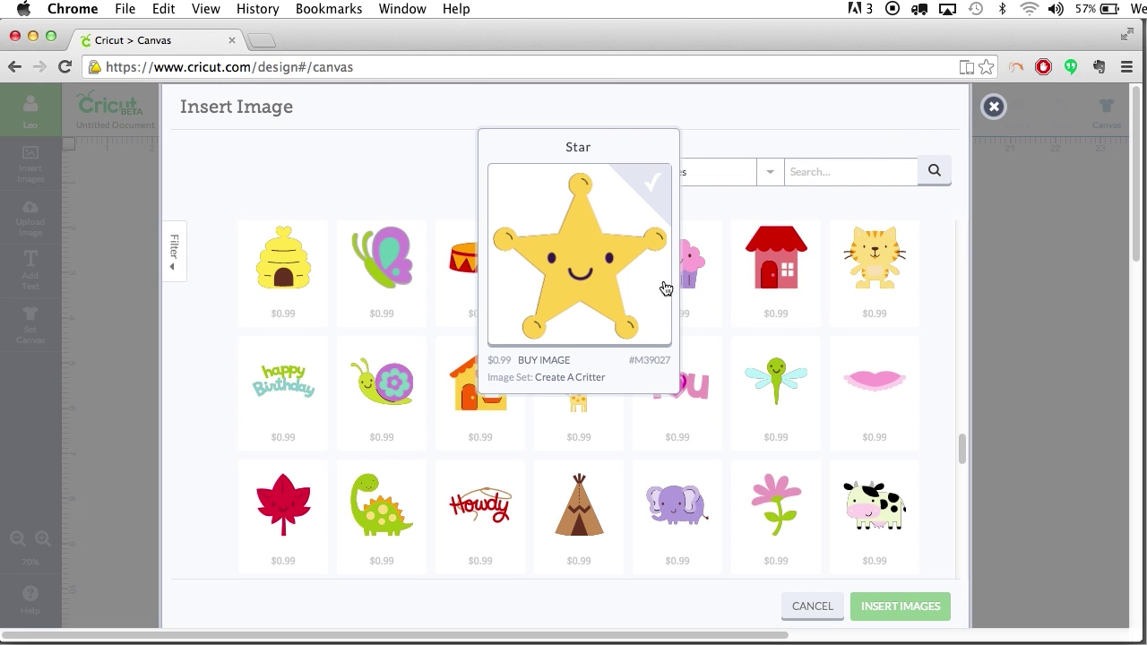
pyautogui.click(51, 238)
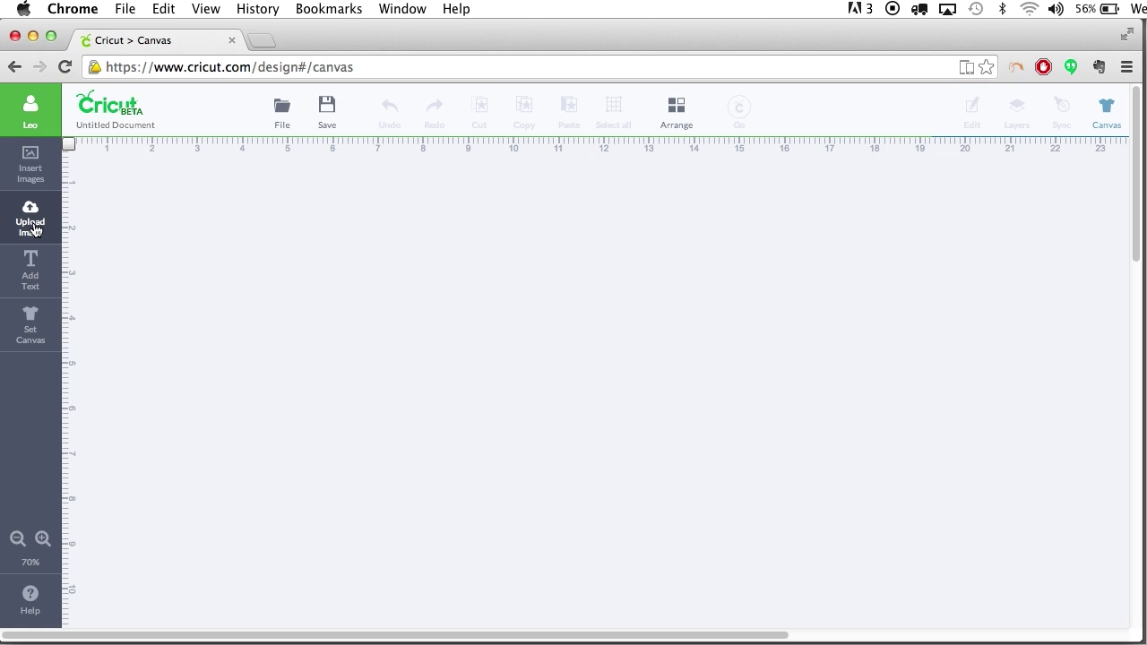
# - Open the image upload window and examine the previously uploaded images, including handle_rim_panels and lid_panels
pyautogui.click(34, 227)
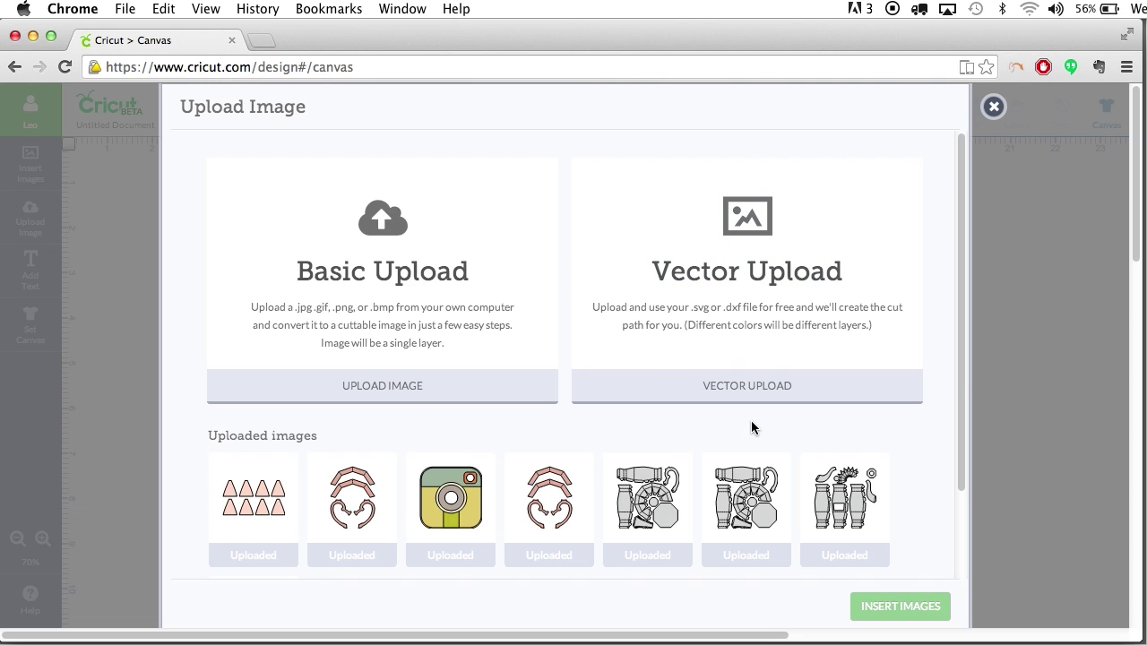
pyautogui.scroll(-3, 751, 427)
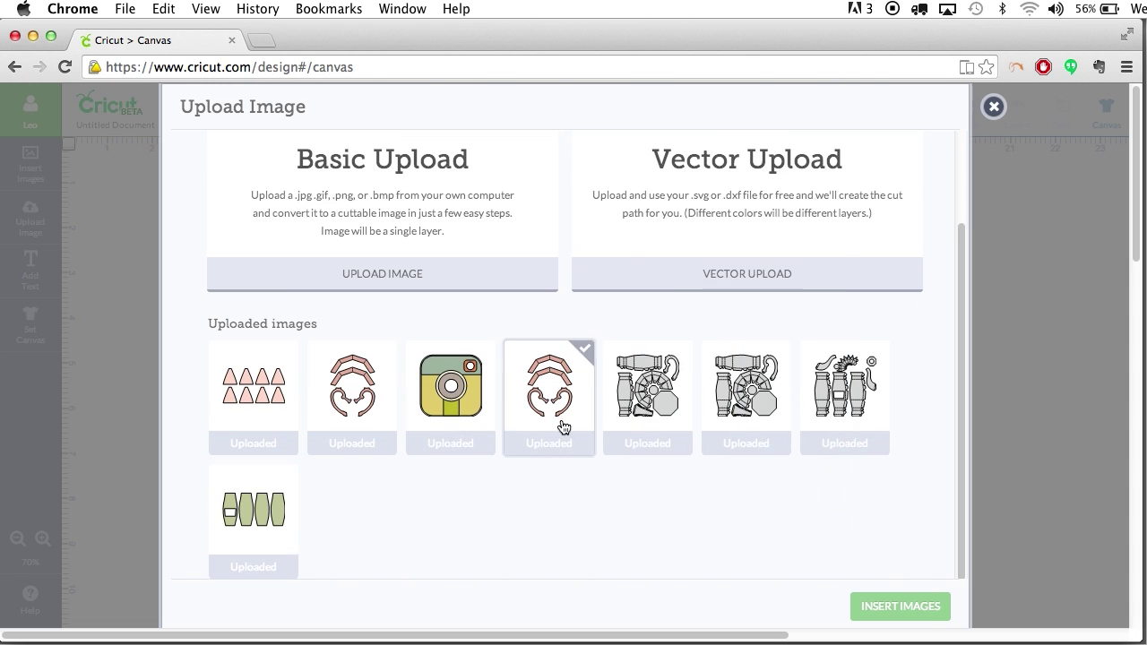
pyautogui.scroll(3, 690, 350)
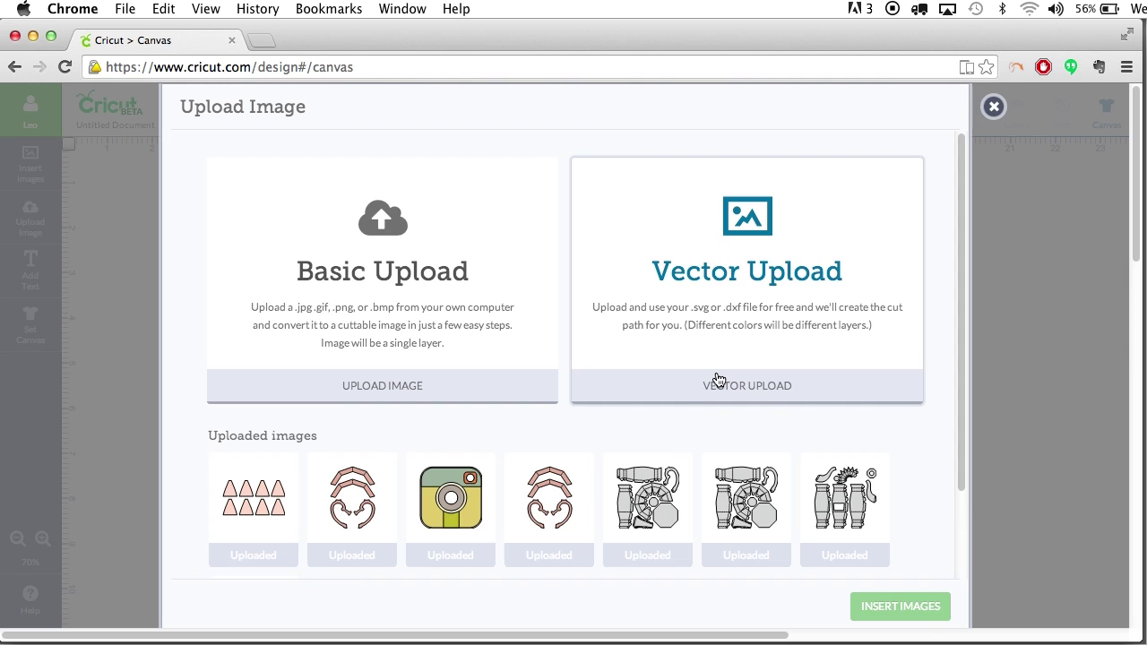
pyautogui.scroll(-3, 717, 380)
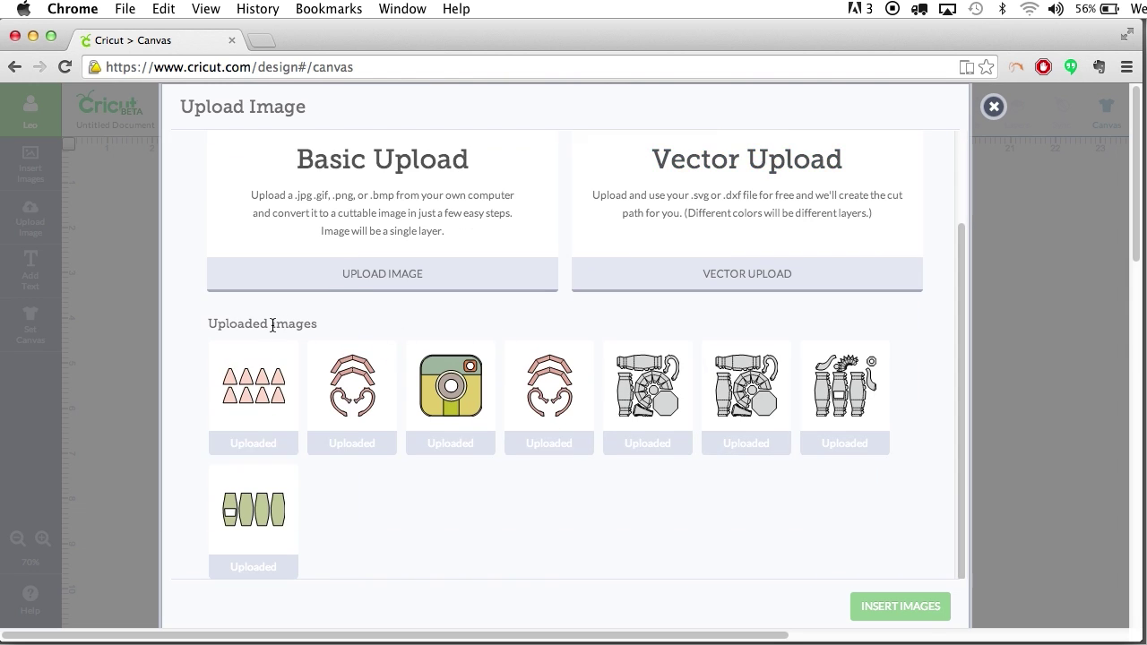
pyautogui.moveTo(341, 400)
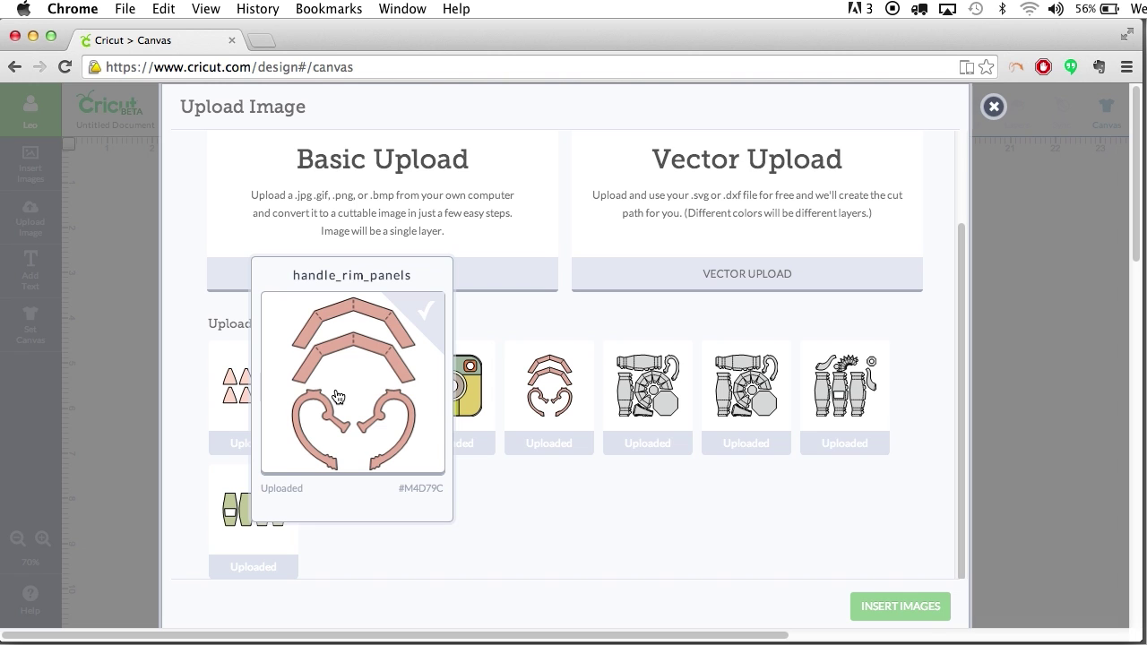
pyautogui.moveTo(464, 387)
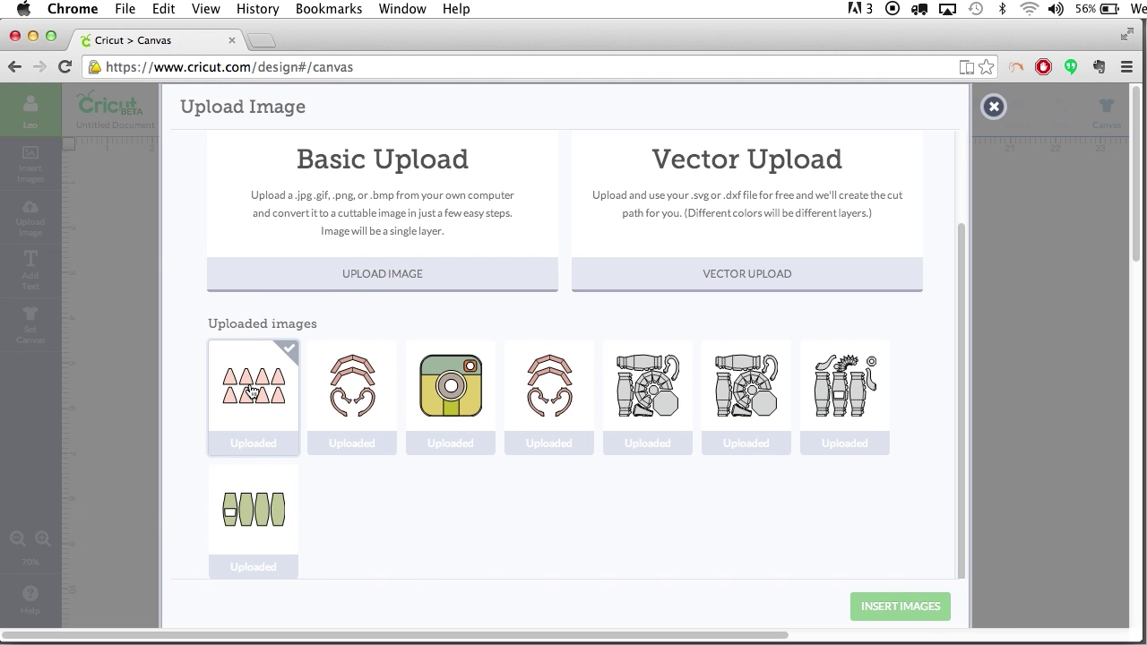
pyautogui.moveTo(251, 391)
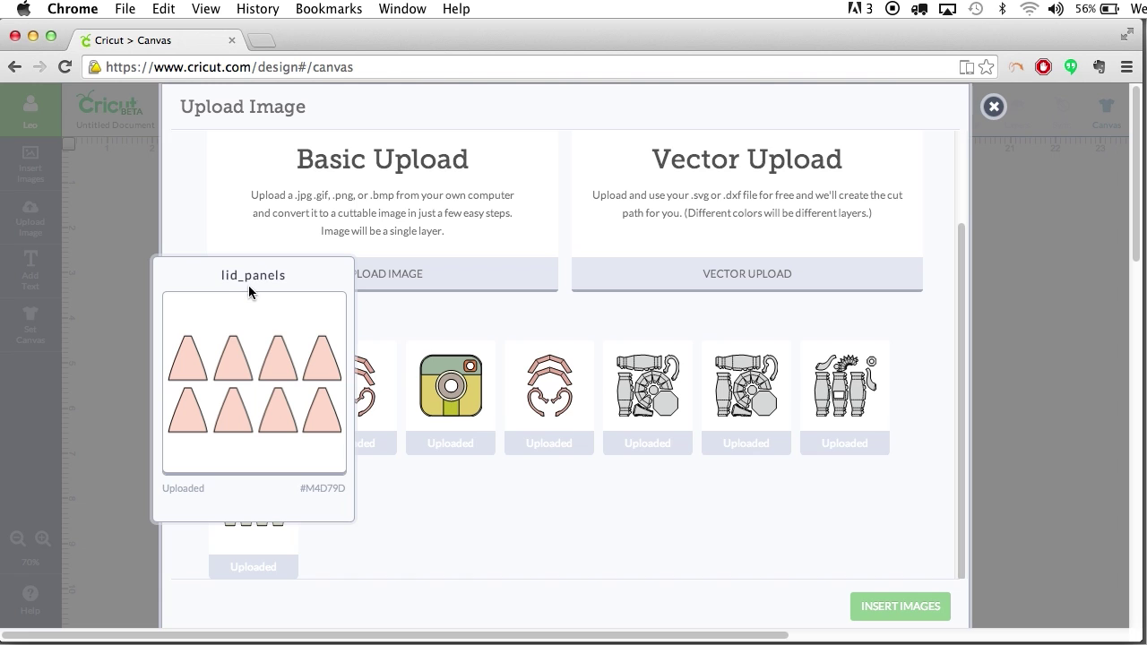
# - Start a vector upload and browse from the Desktop to Honeybee Tea SVGCuts.com, SVG Files, Victorian Teapot
pyautogui.click(713, 274)
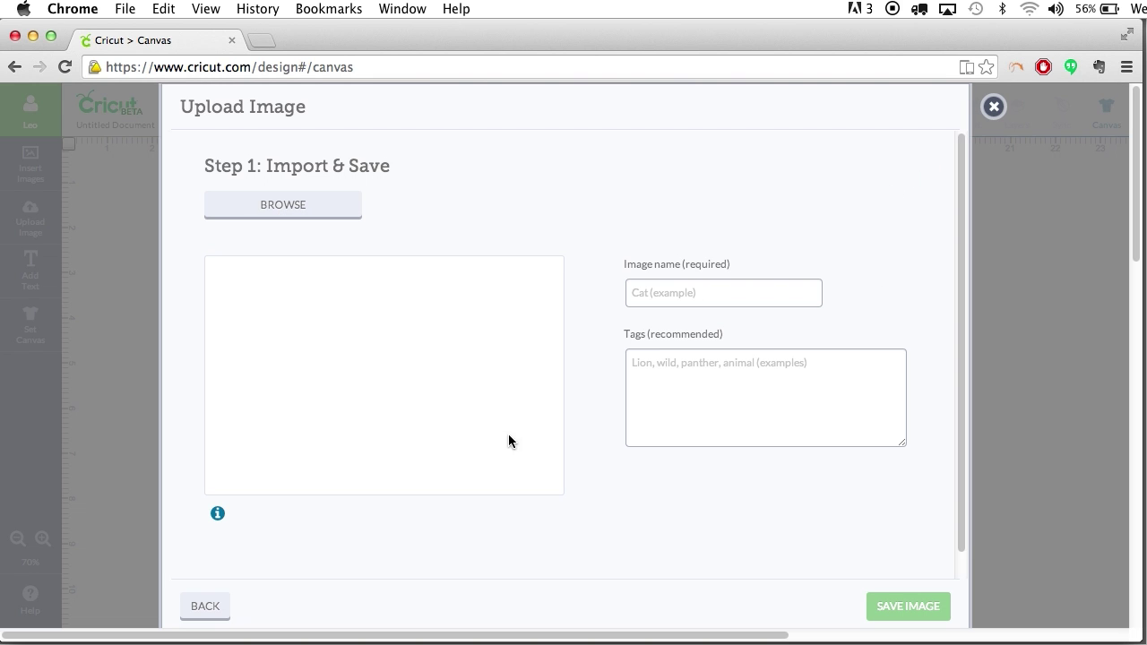
pyautogui.click(205, 606)
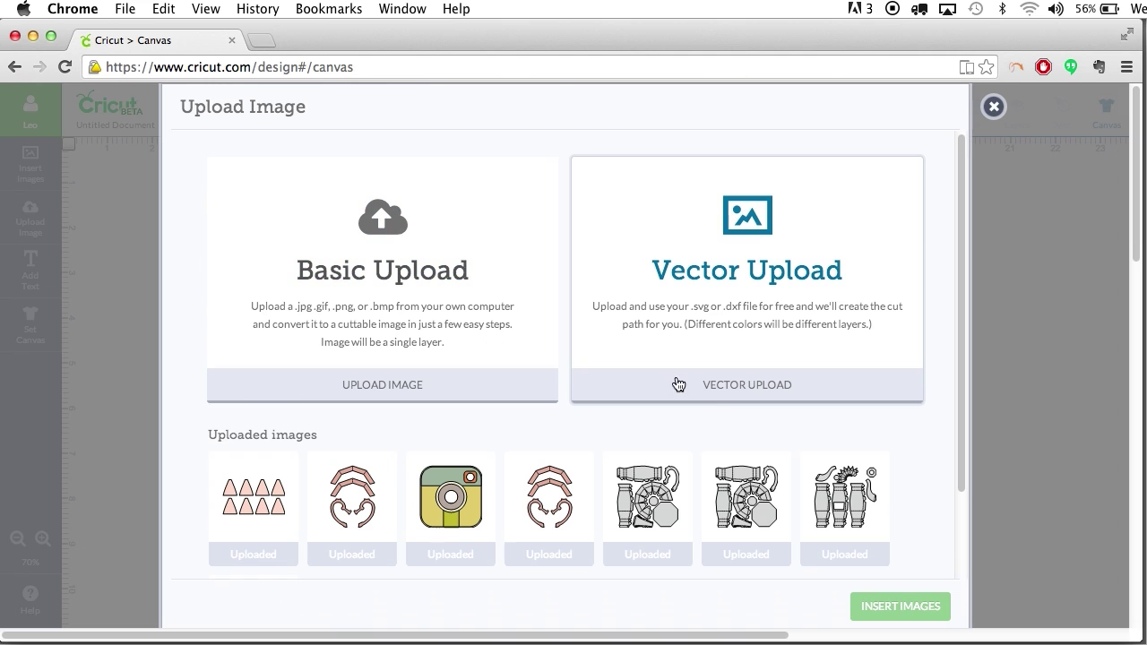
pyautogui.click(735, 390)
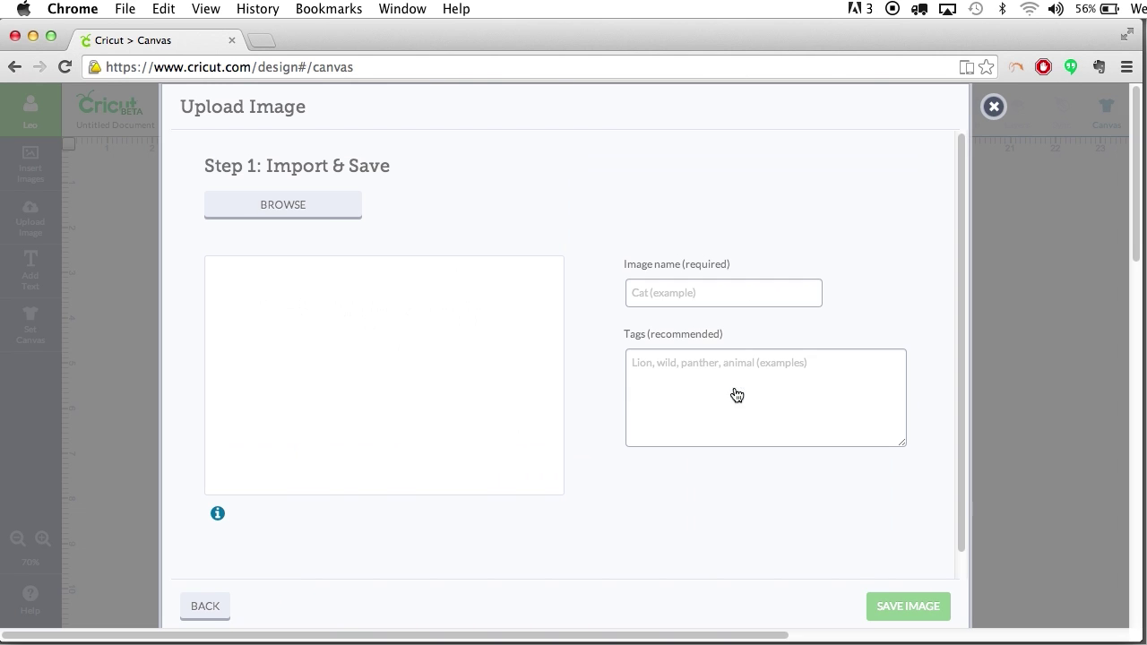
pyautogui.click(280, 210)
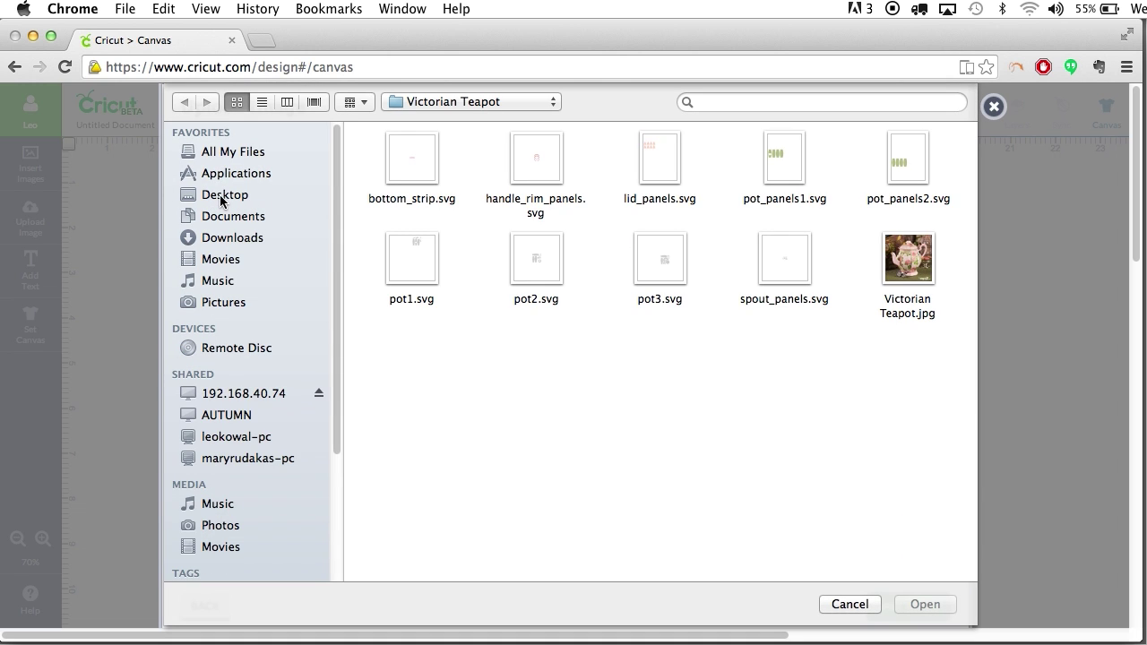
pyautogui.click(220, 197)
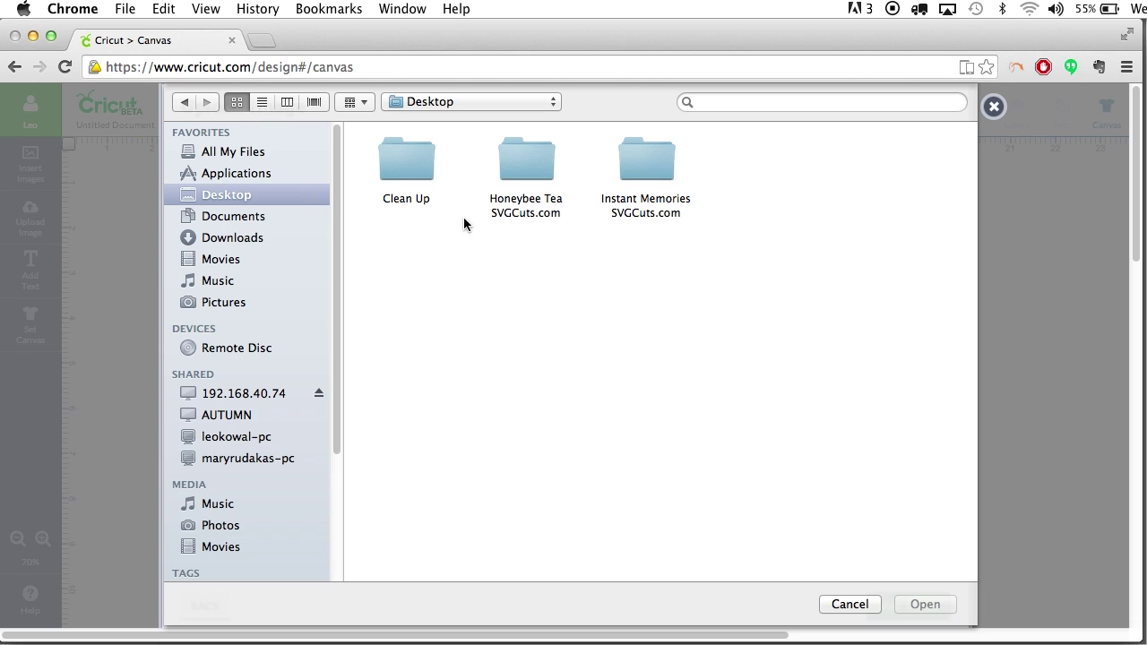
pyautogui.click(531, 211)
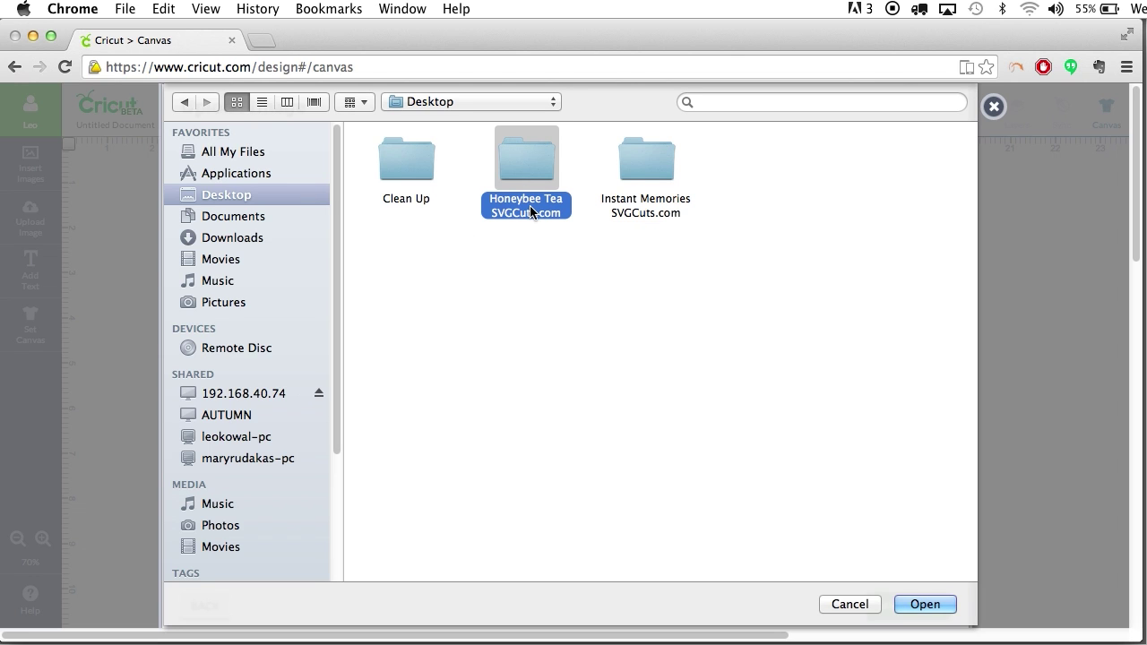
pyautogui.doubleClick(530, 212)
pyautogui.doubleClick(648, 171)
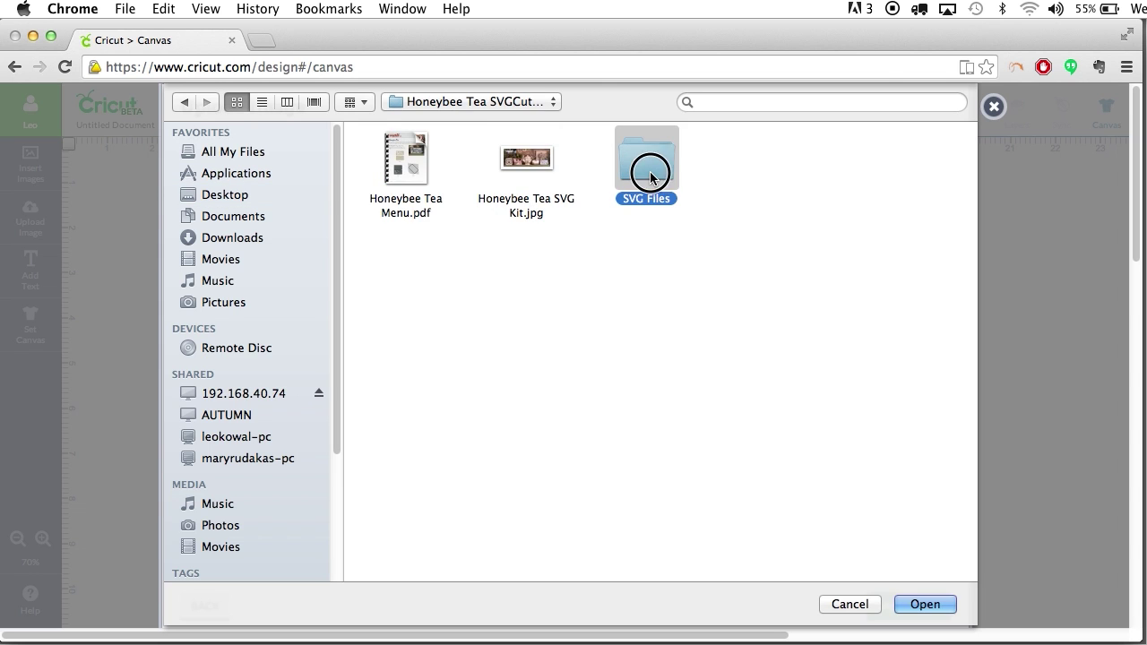
pyautogui.click(408, 258)
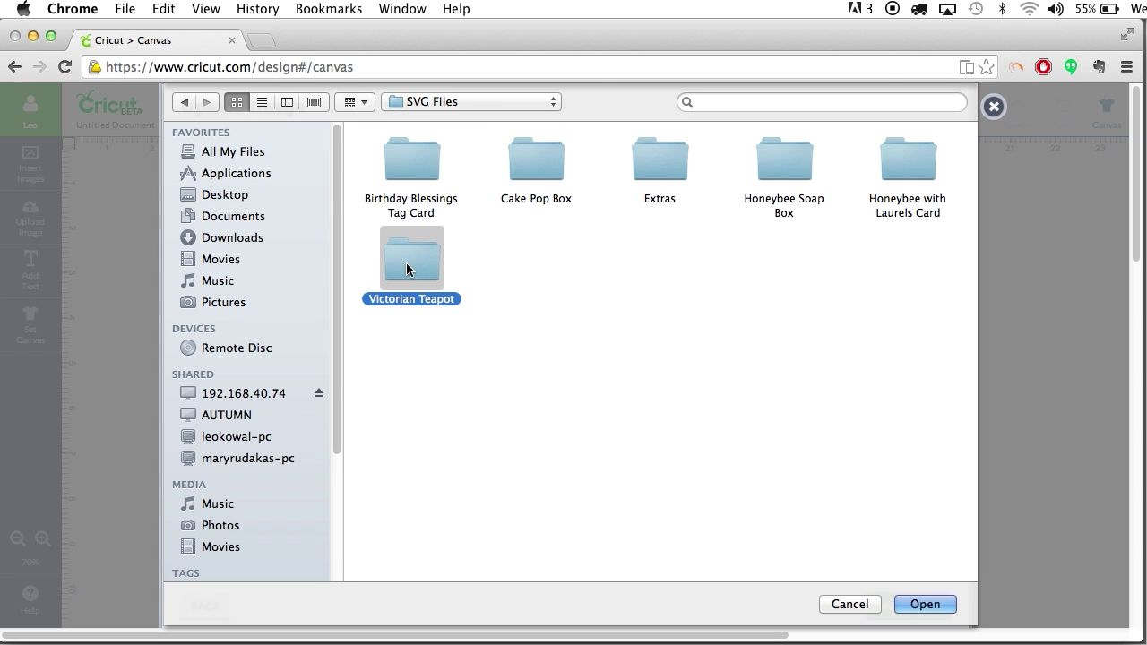
pyautogui.doubleClick(406, 262)
# - Switch to Finder, view Honeybee Tea SVG Kit.jpg in Preview, and close the picture and the Finder window
pyautogui.press('super+Tab')
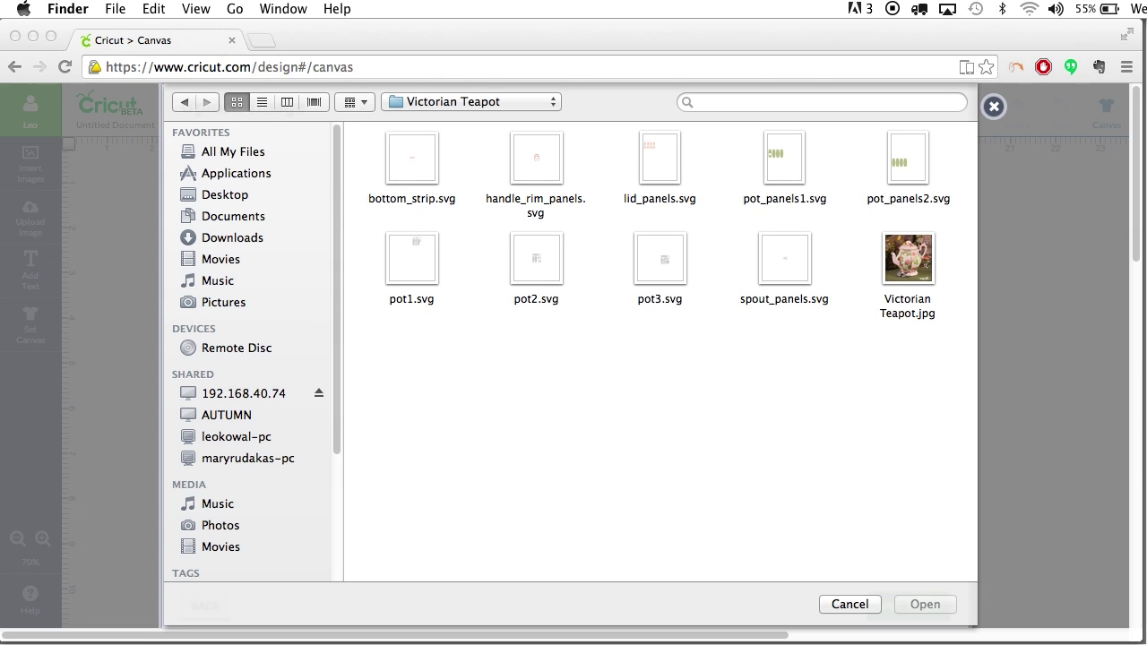
pyautogui.click(838, 105)
pyautogui.doubleClick(838, 103)
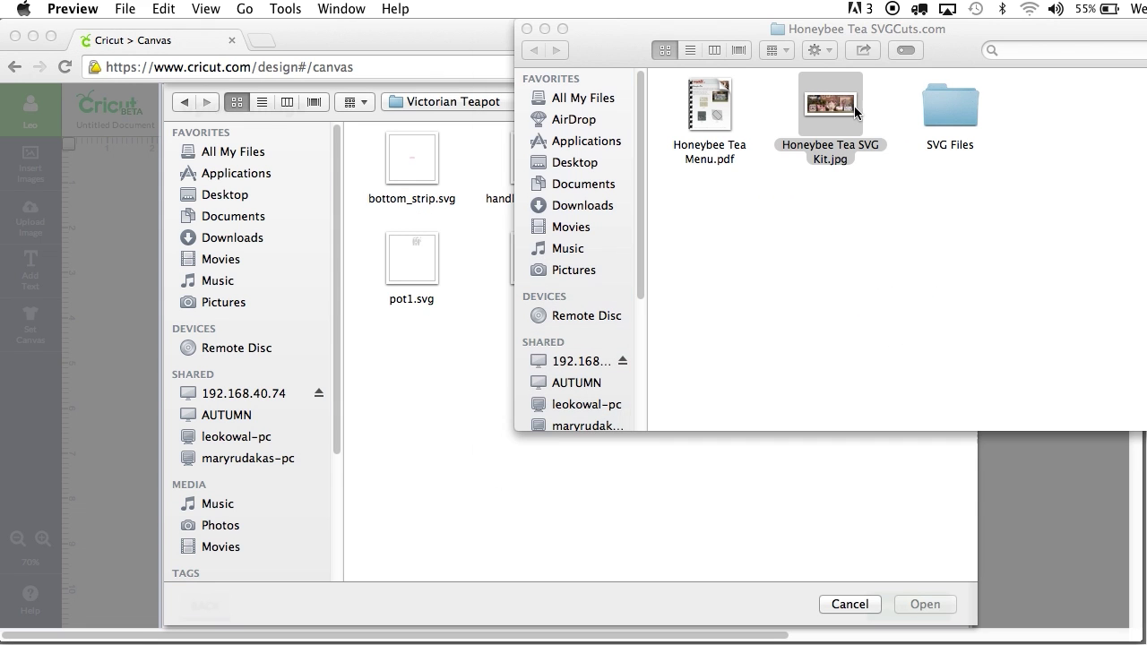
pyautogui.click(678, 30)
pyautogui.click(527, 29)
pyautogui.moveTo(421, 41); pyautogui.dragTo(655, 161)
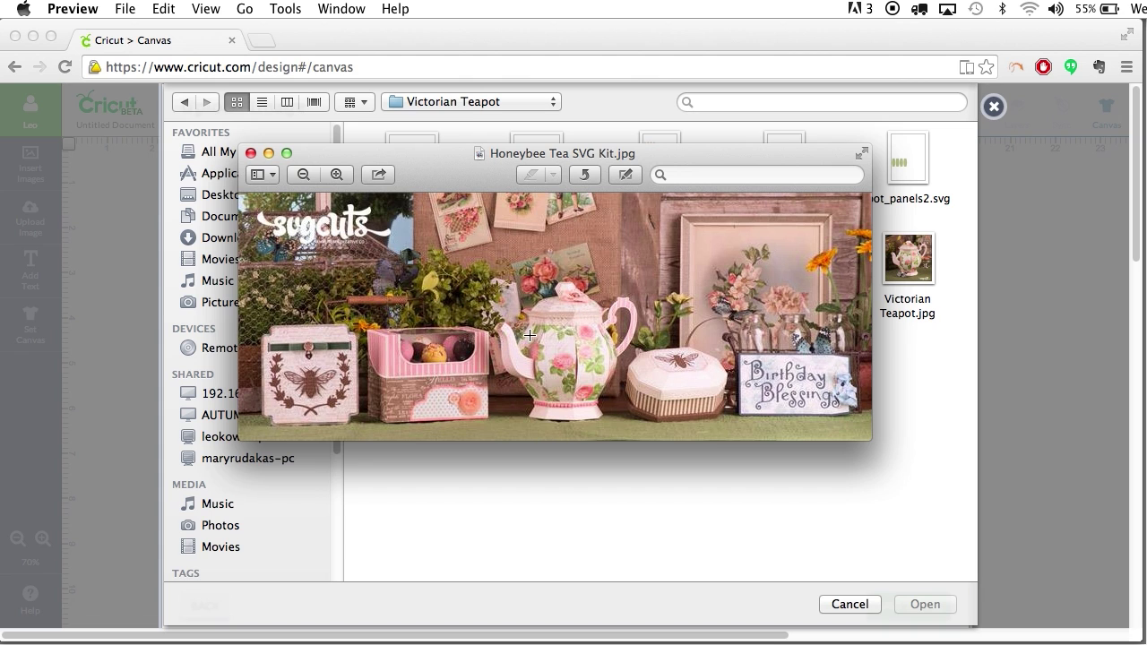
pyautogui.click(251, 153)
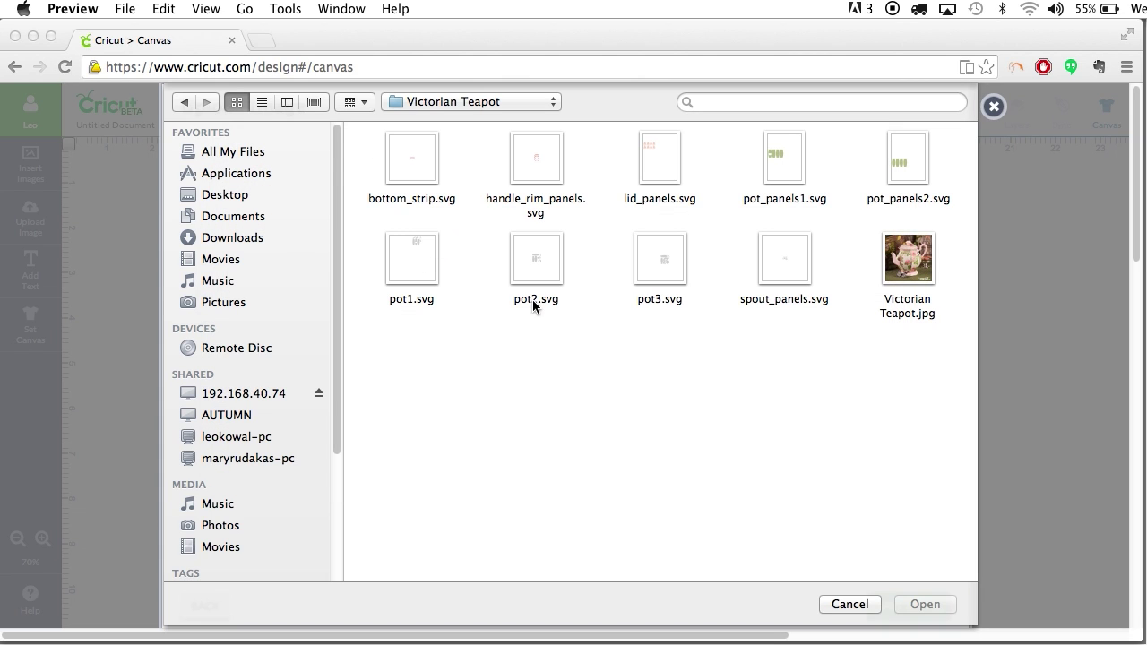
# - Import pot1.svg from the Victorian Teapot folder and save it as an uploaded image named pot1 without tags
pyautogui.click(818, 324)
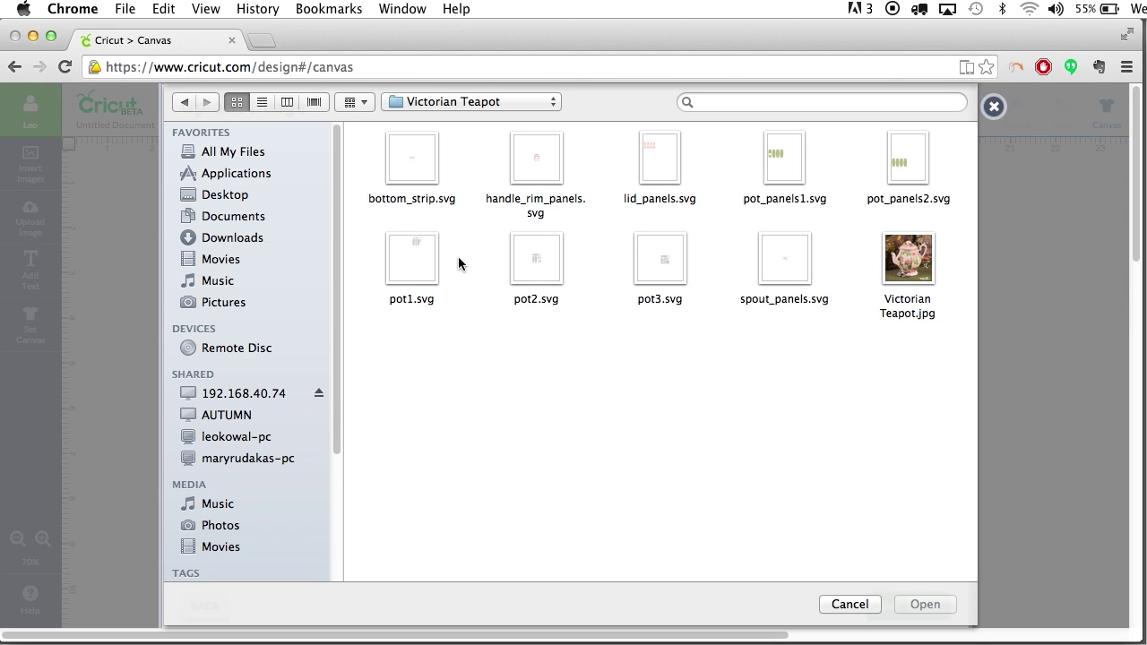
pyautogui.doubleClick(412, 262)
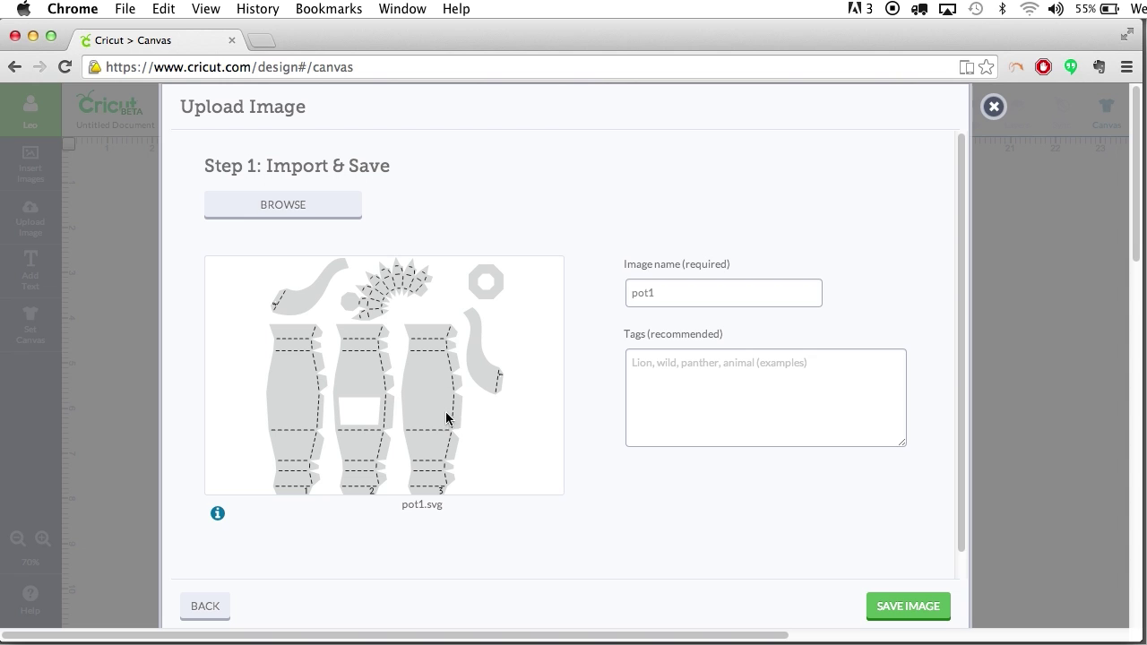
pyautogui.click(666, 292)
pyautogui.doubleClick(666, 293)
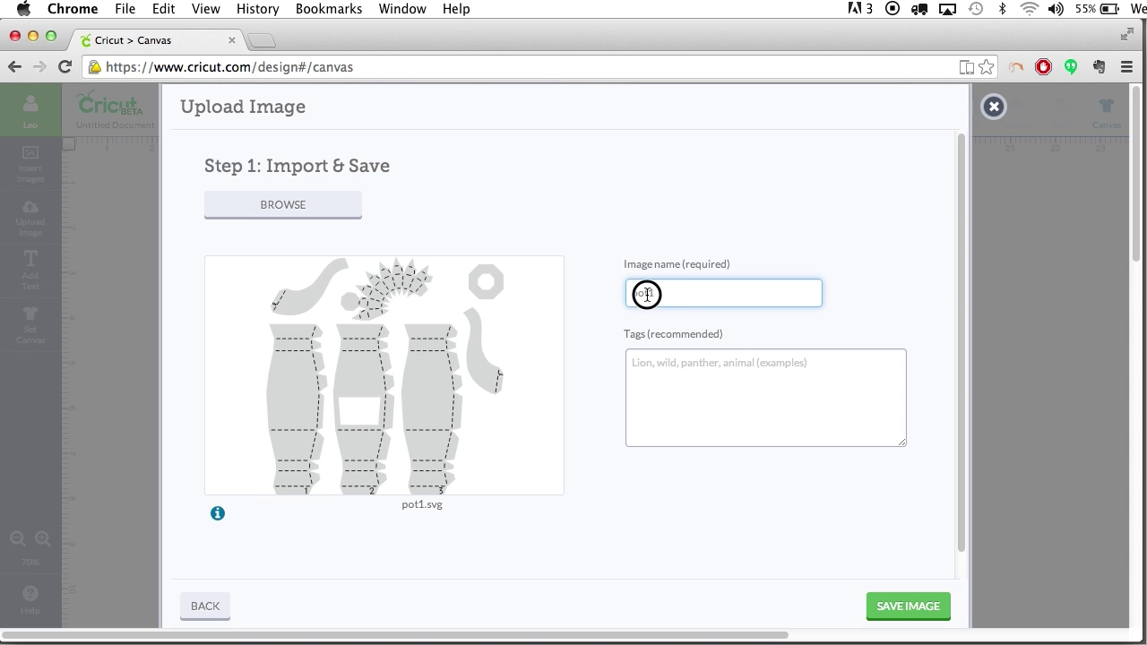
pyautogui.click(666, 293)
pyautogui.click(679, 368)
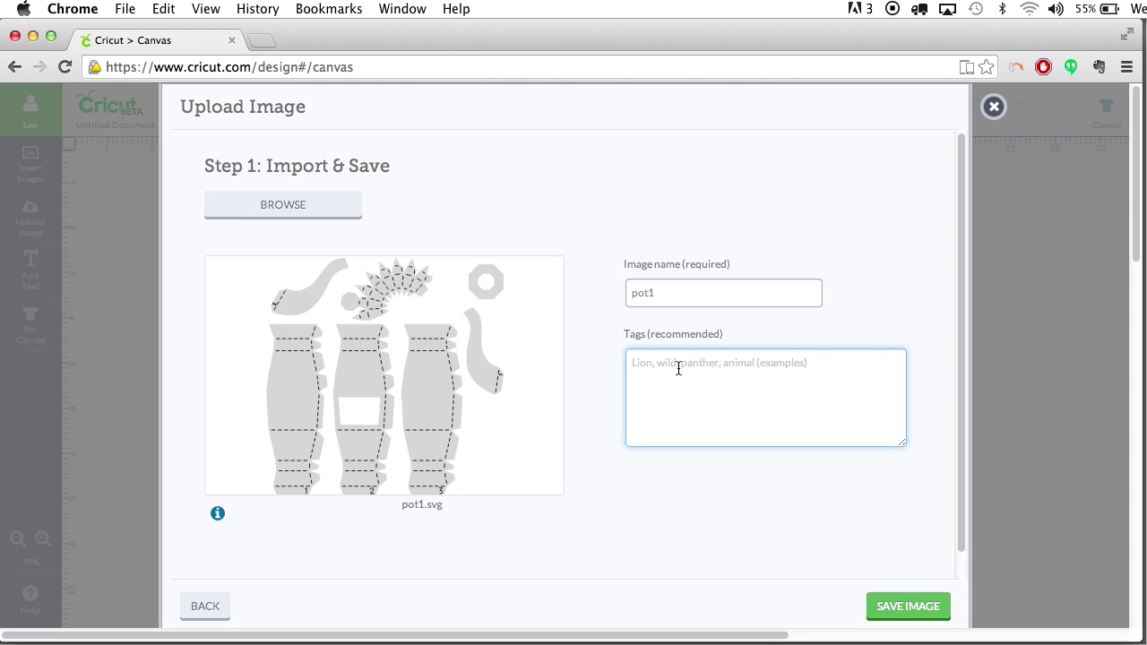
pyautogui.click(901, 613)
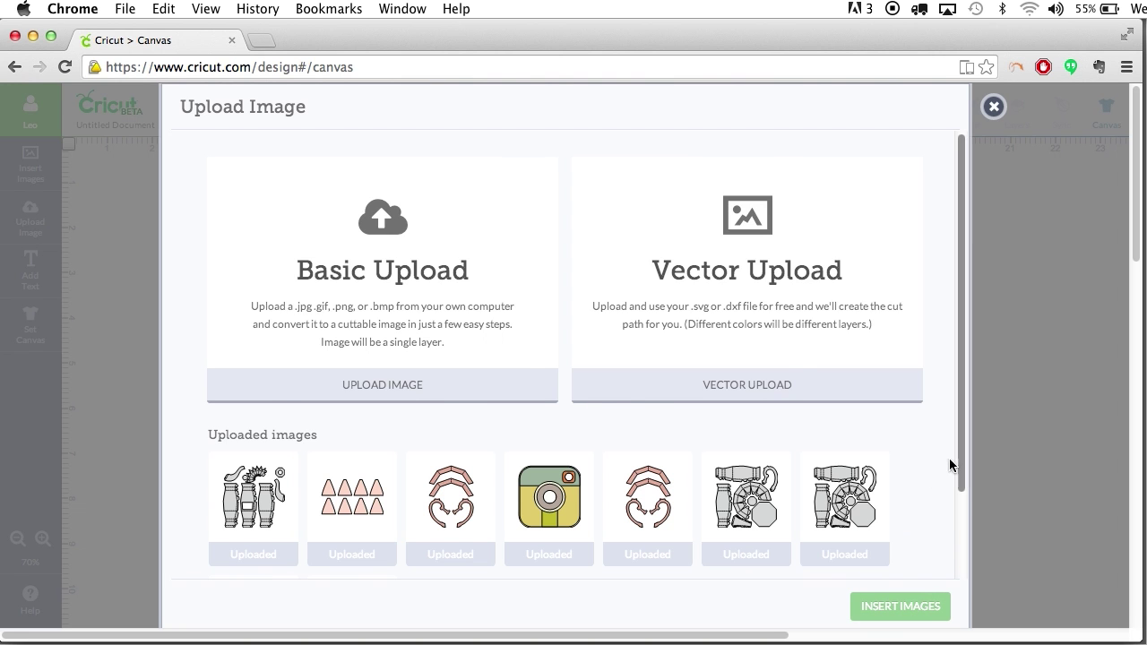
# - Examine the uploaded images again, checking the enlarged previews of pot1 and handle_rim_panels
pyautogui.scroll(-3, 933, 482)
pyautogui.scroll(3, 932, 482)
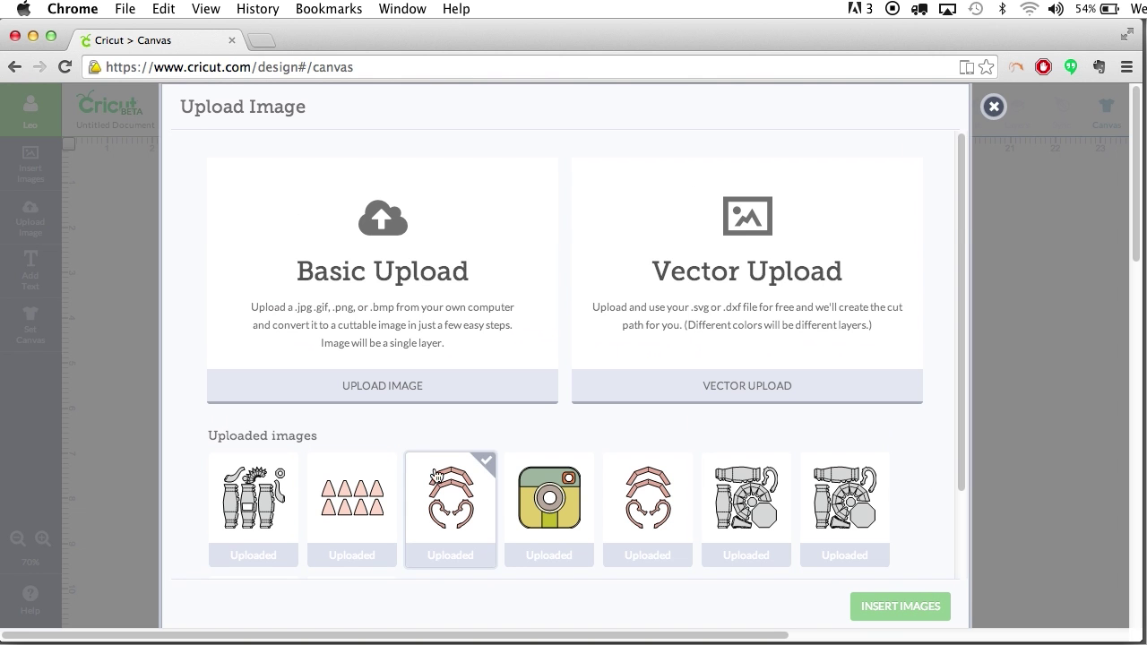
pyautogui.moveTo(248, 504)
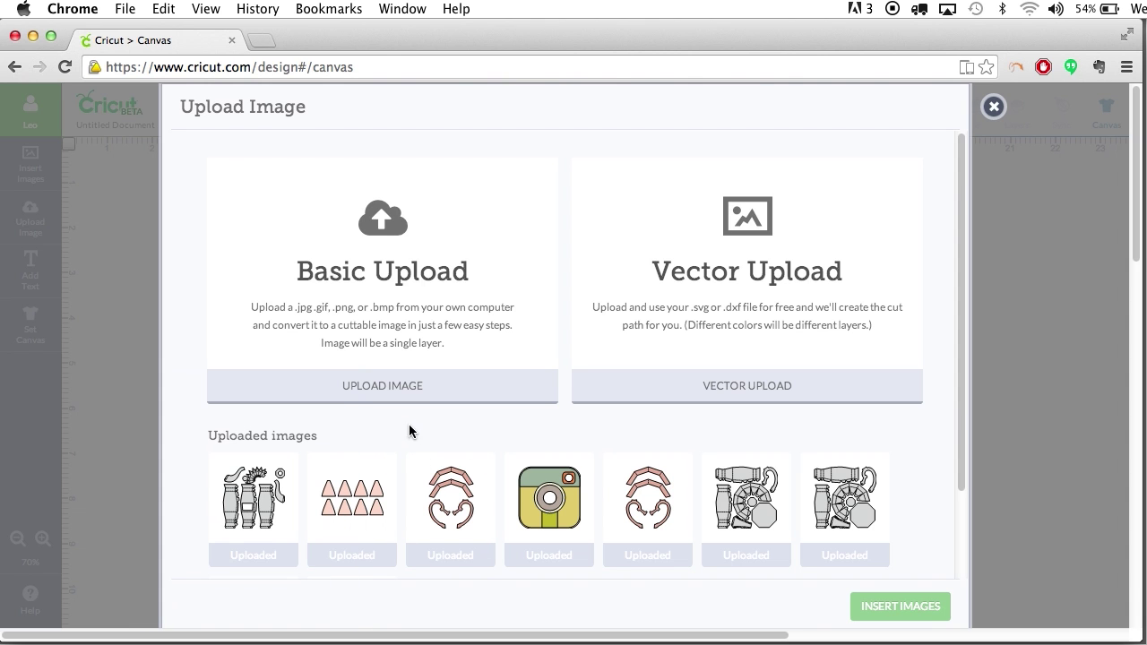
pyautogui.click(264, 483)
pyautogui.click(279, 480)
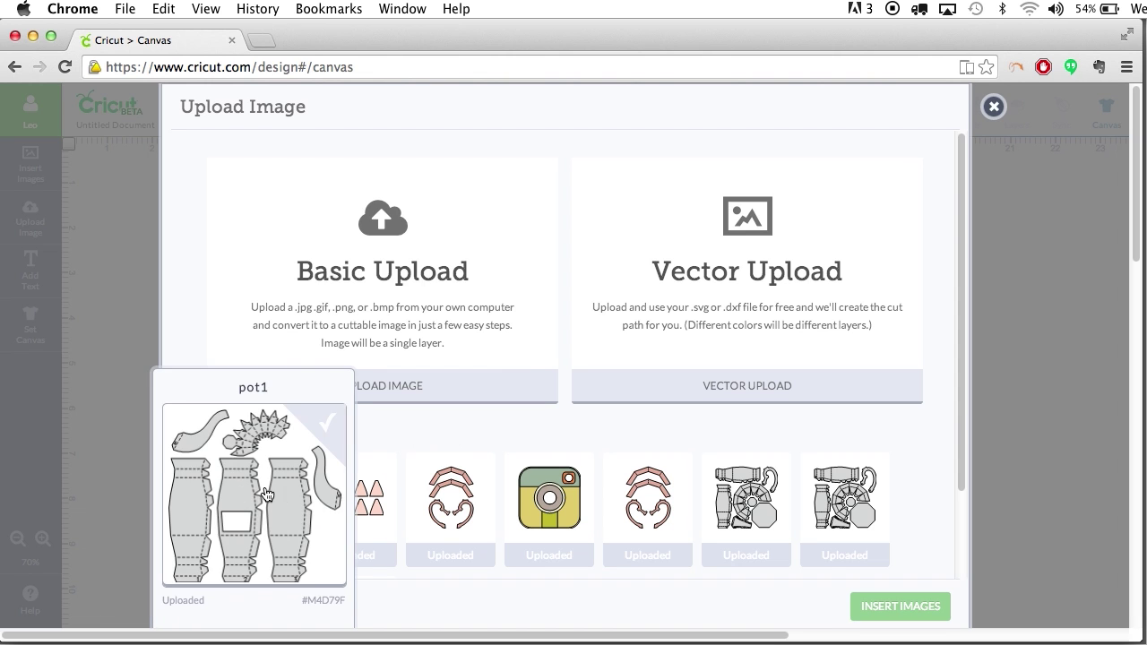
pyautogui.moveTo(419, 499)
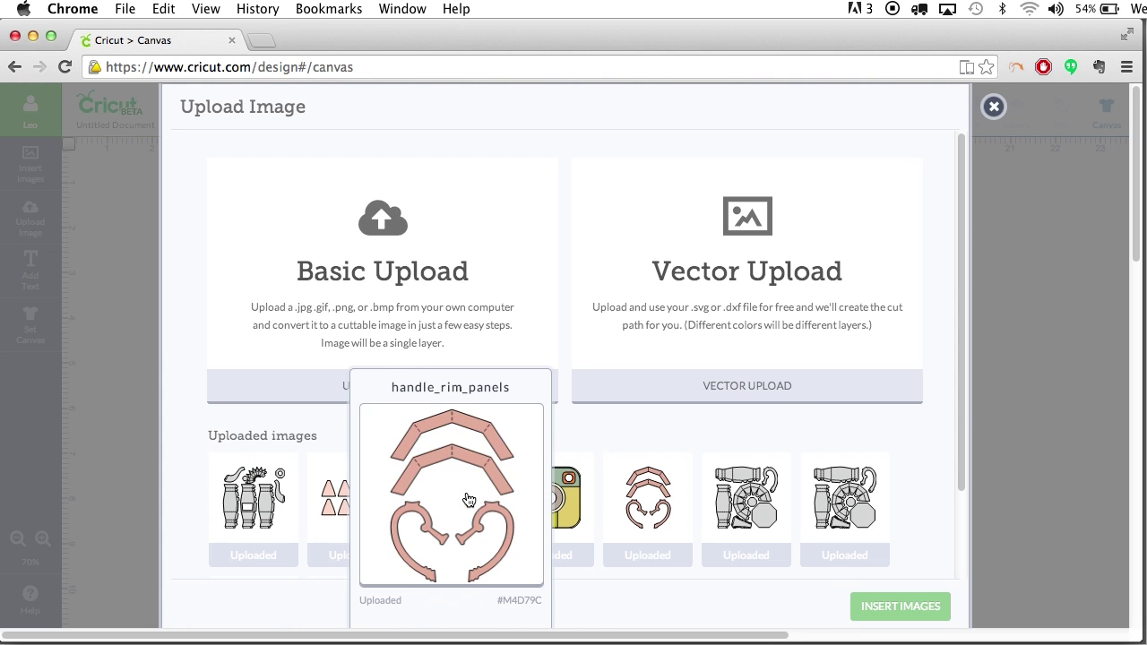
pyautogui.moveTo(730, 494)
pyautogui.click(255, 497)
pyautogui.moveTo(265, 498)
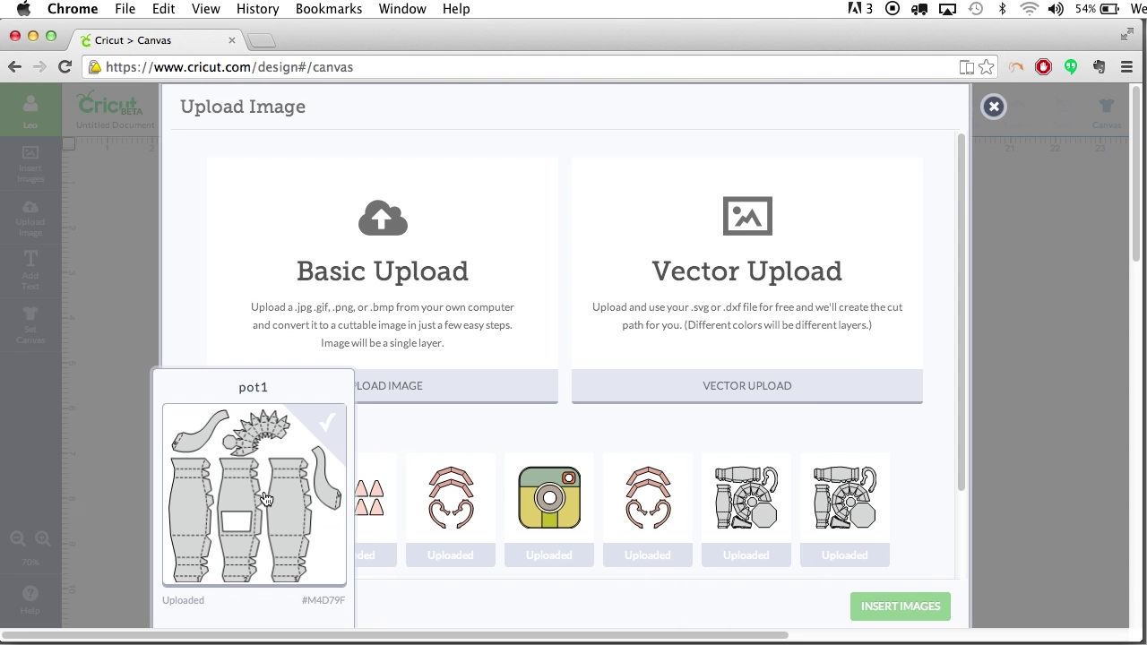
# - Select the uploaded images pot1 and lid_panels and insert both onto the canvas
pyautogui.click(279, 498)
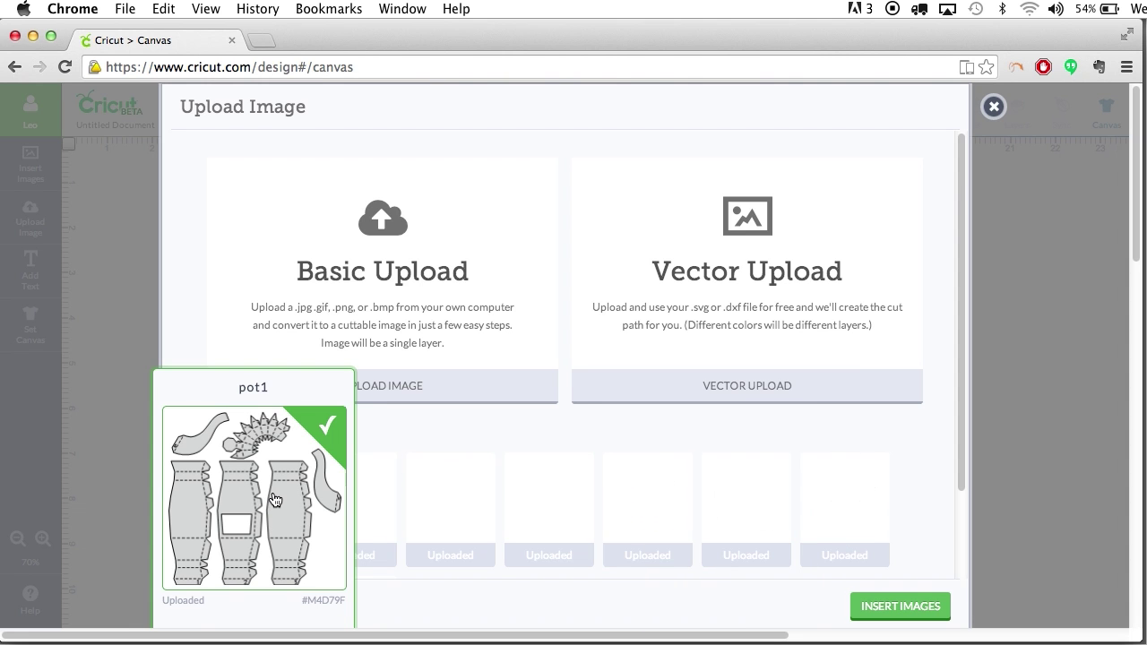
pyautogui.click(352, 502)
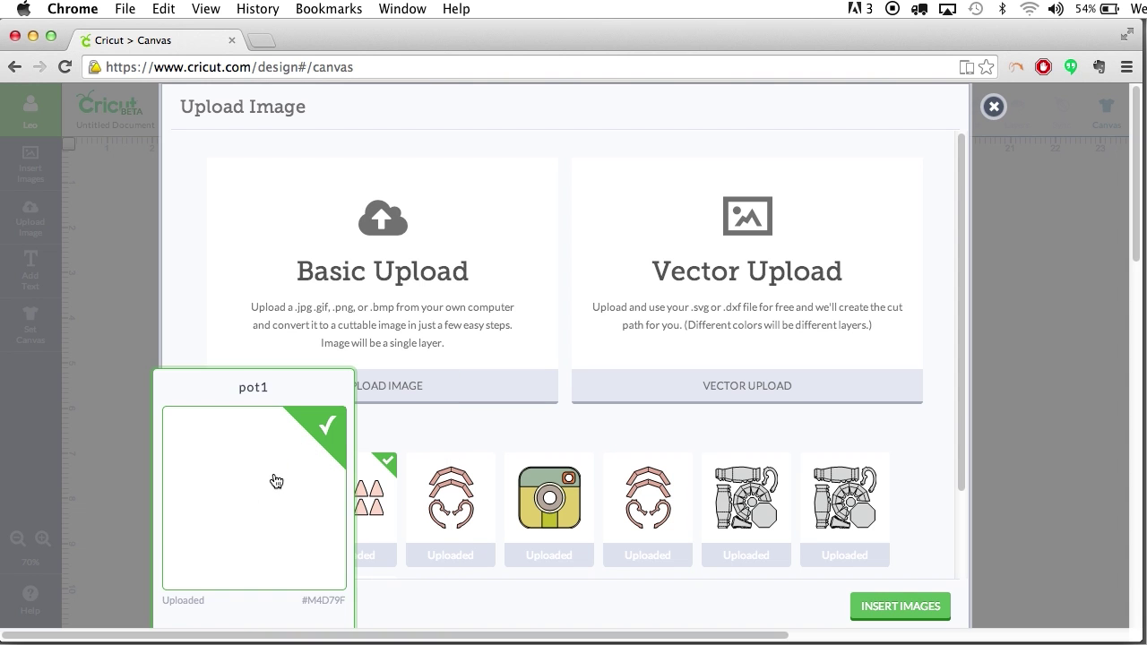
pyautogui.moveTo(388, 482)
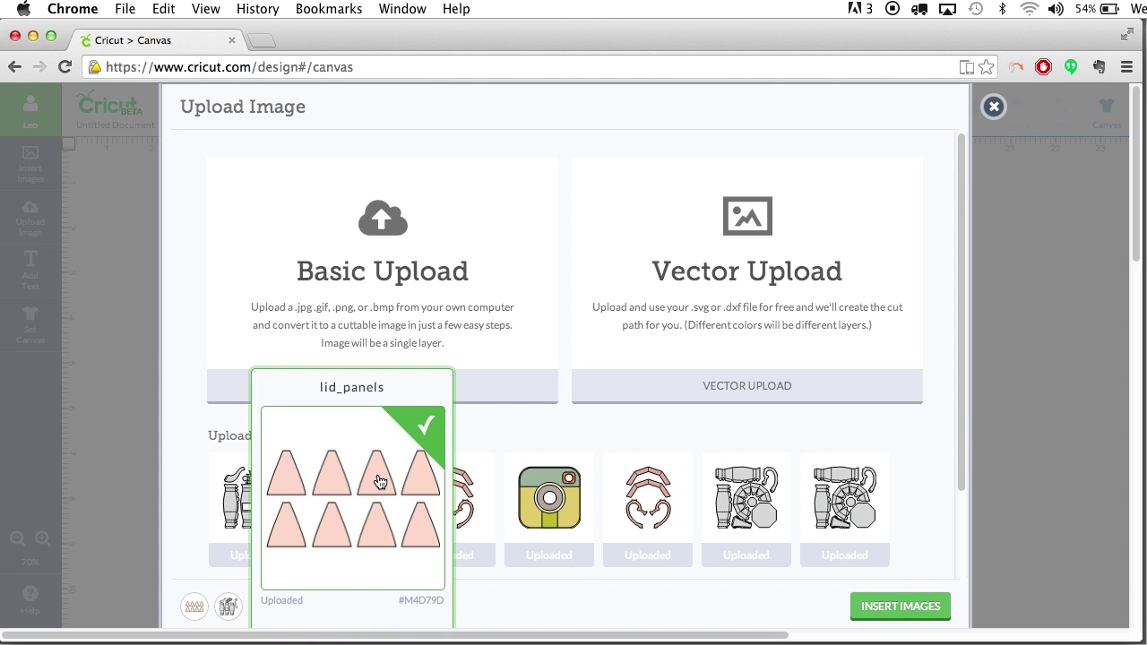
pyautogui.click(887, 609)
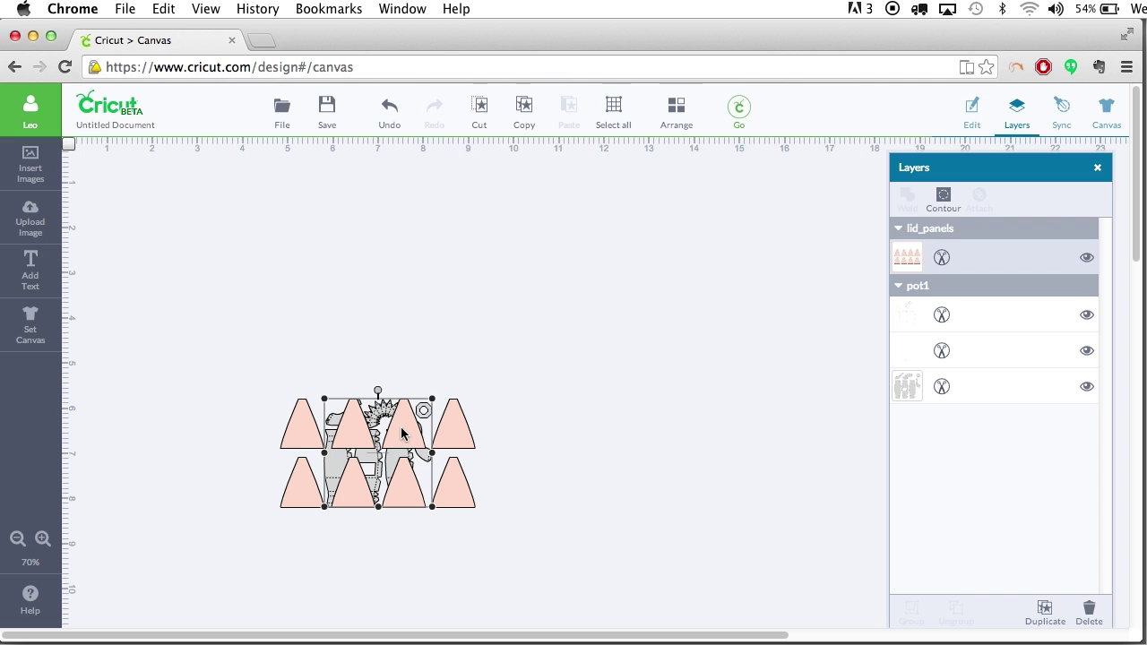
# - Move lid_panels clear of pot1 and place pot1 at about X 0.81 in, Y 0.66 in on the canvas
pyautogui.moveTo(406, 434); pyautogui.dragTo(549, 273)
pyautogui.click(394, 442)
pyautogui.moveTo(394, 443); pyautogui.dragTo(171, 223)
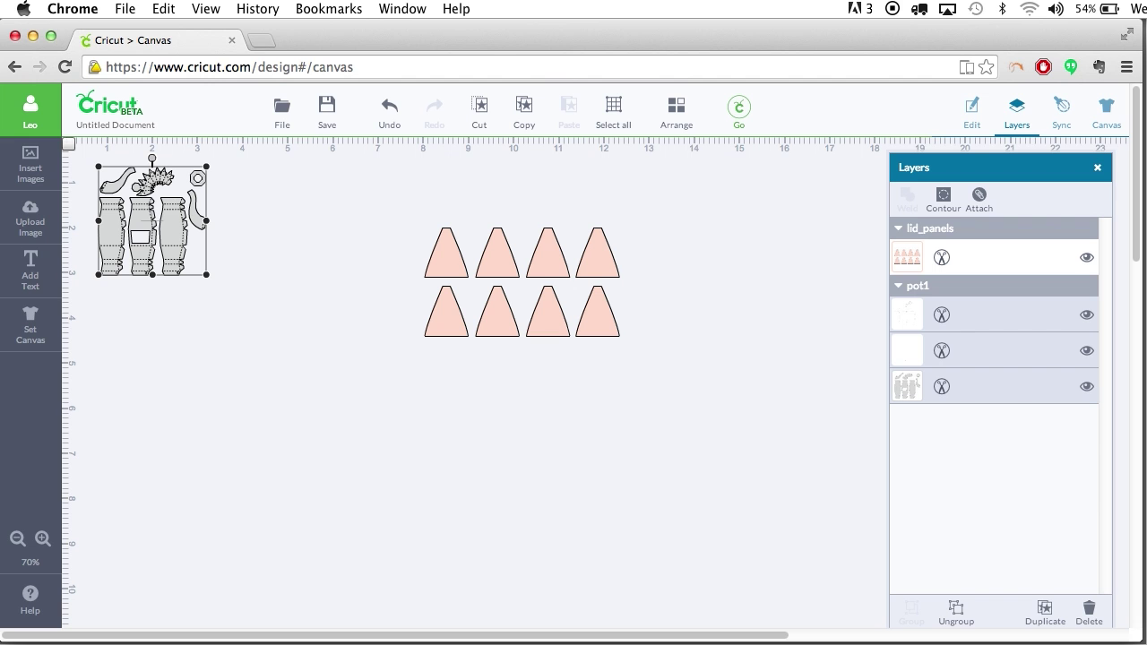
# - Switch to Finder, open Honeybee Tea Menu.pdf in Acrobat, look up pot1's width on page 5, and minimize the document
pyautogui.press('super+Tab')
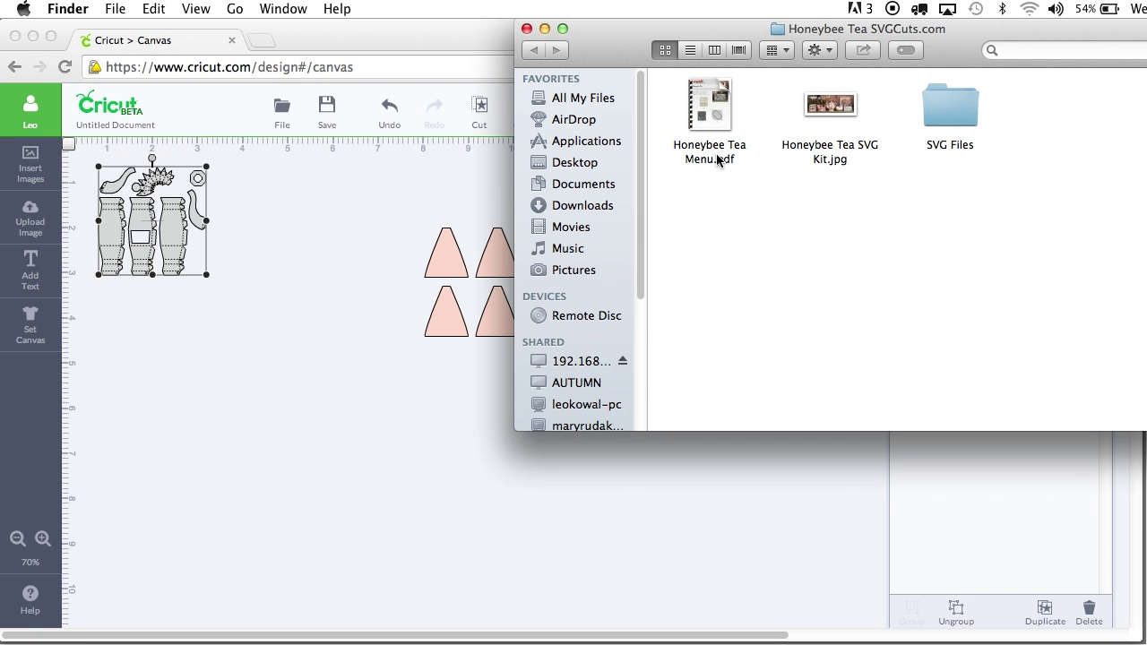
pyautogui.moveTo(718, 158); pyautogui.dragTo(717, 160)
pyautogui.doubleClick(728, 152)
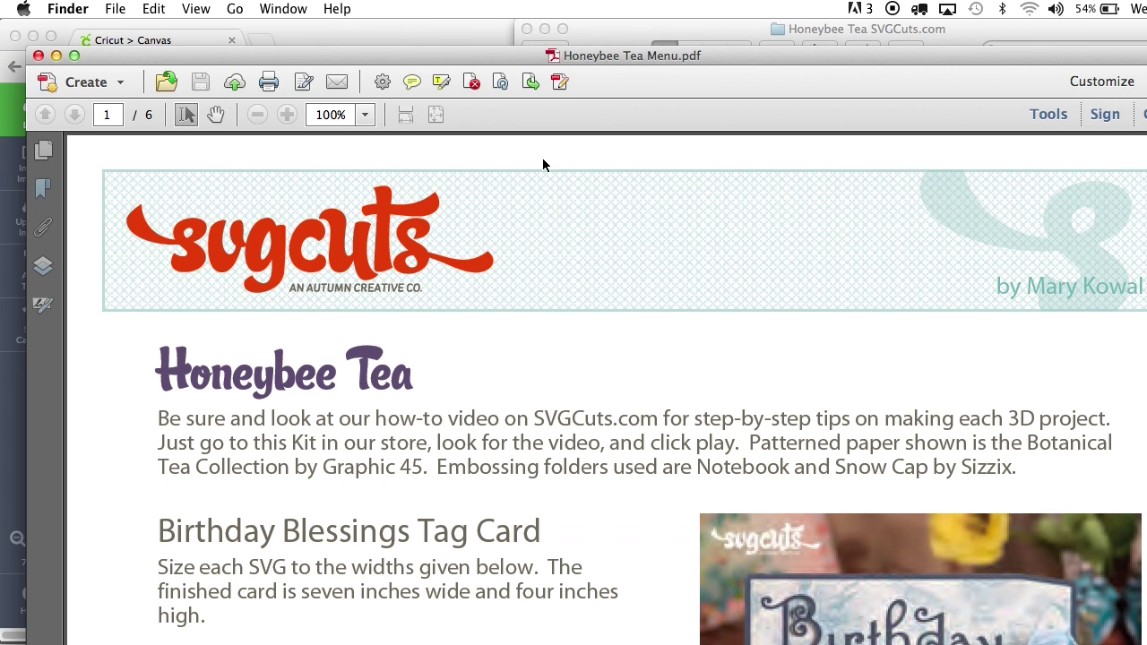
pyautogui.moveTo(859, 50); pyautogui.dragTo(835, 20)
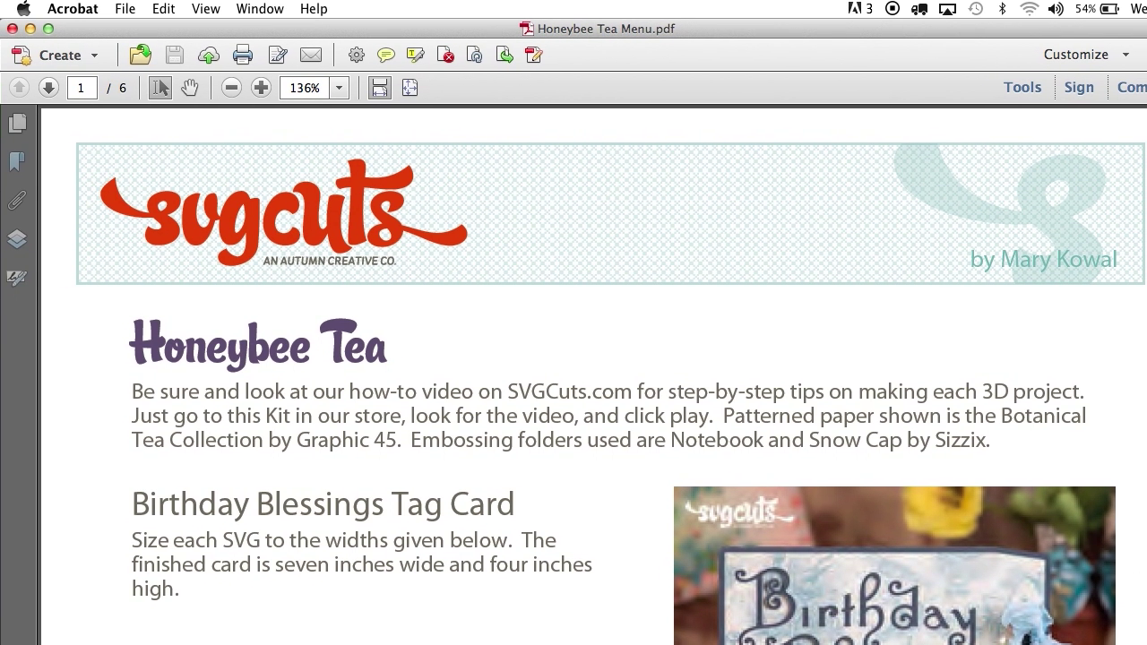
pyautogui.moveTo(1137, 639)
pyautogui.mouseDown()
pyautogui.moveTo(1096, 610)
pyautogui.moveTo(1142, 642)
pyautogui.mouseUp()
pyautogui.moveTo(1130, 143); pyautogui.dragTo(1127, 542)
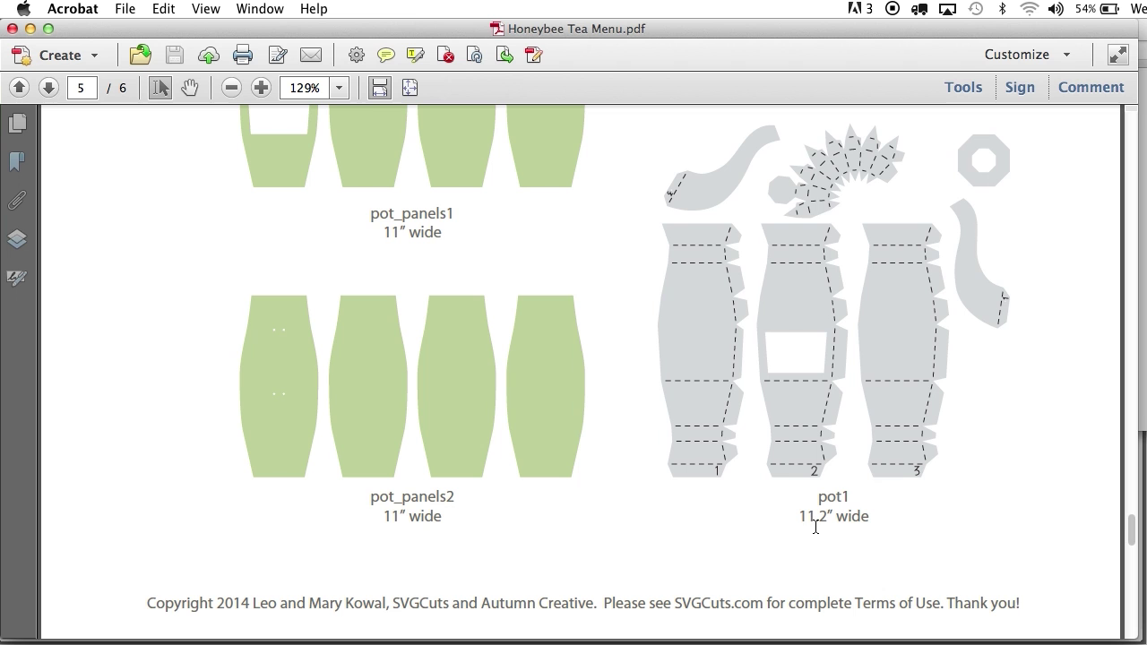
pyautogui.click(30, 30)
# - Open the Edit settings for the pot1 image and place them beside the Layers list
pyautogui.click(169, 222)
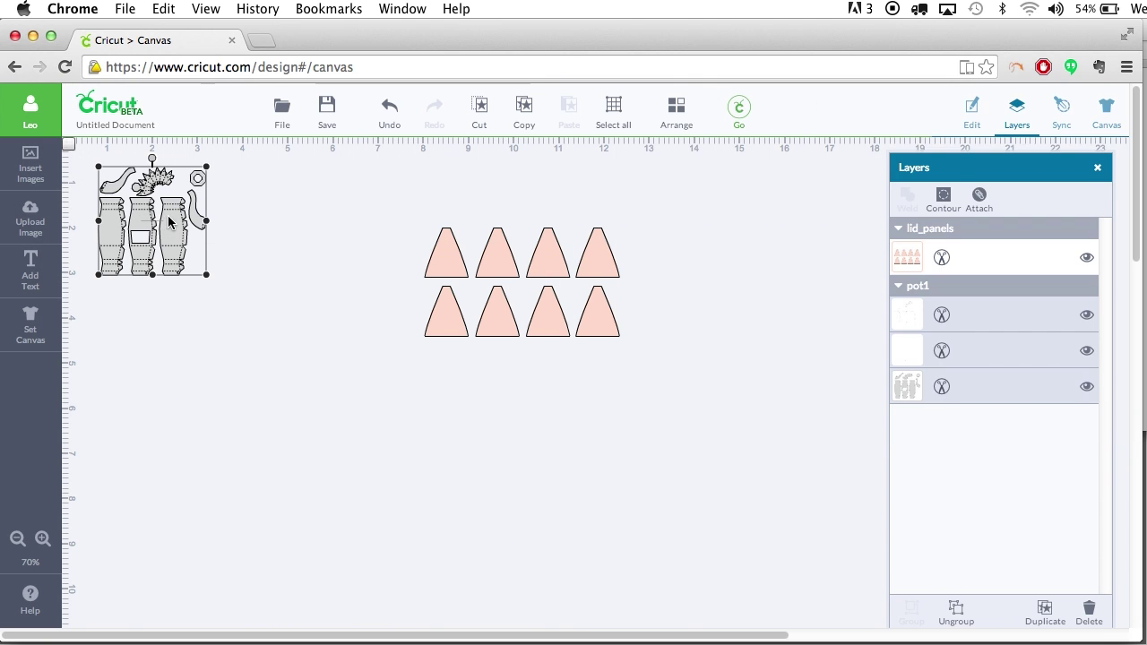
pyautogui.click(964, 124)
pyautogui.moveTo(929, 205); pyautogui.dragTo(776, 169)
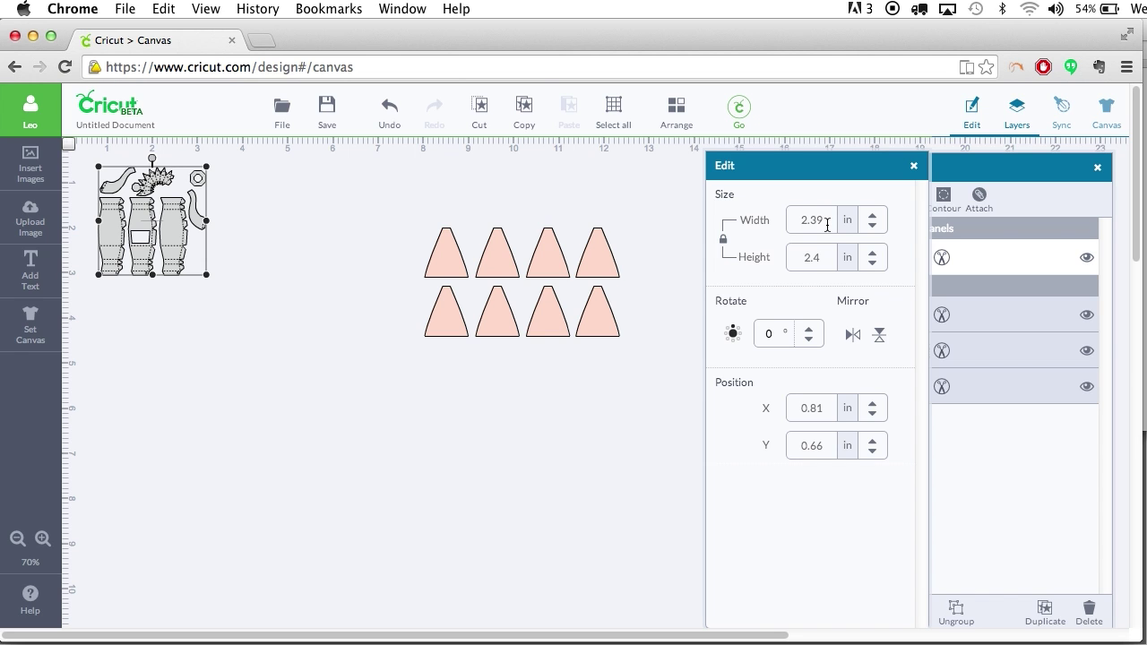
# - Recheck pot1's width in Honeybee Tea Menu.pdf and set the image's width to 11.2 in with the proportions locked
pyautogui.moveTo(827, 221); pyautogui.dragTo(789, 220)
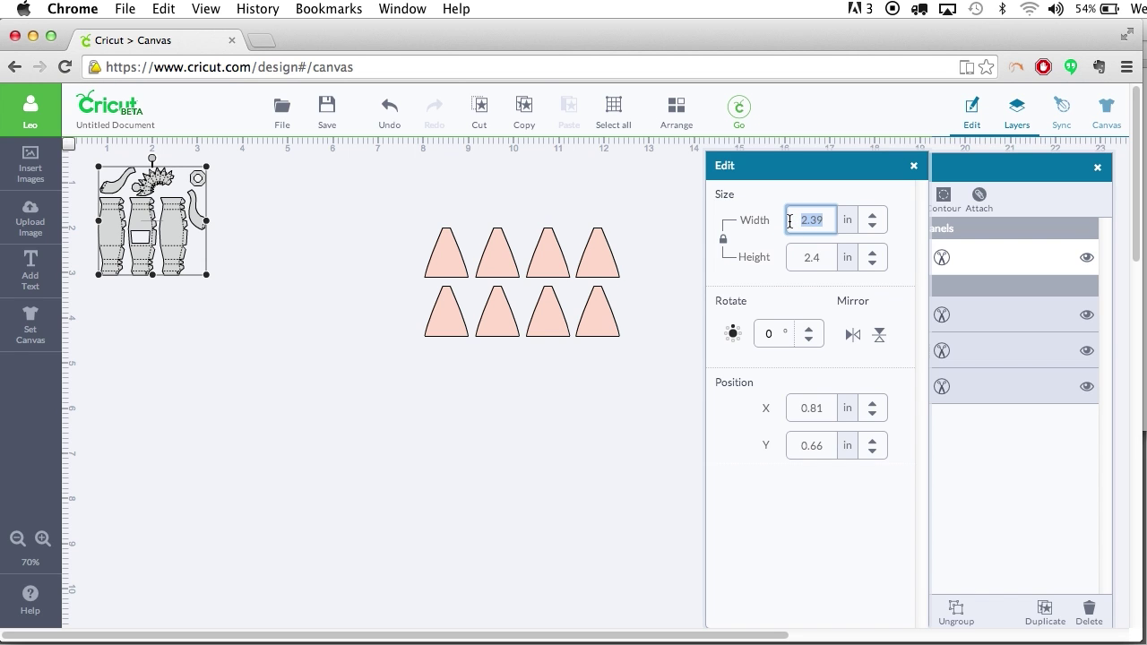
pyautogui.press('super+Tab')
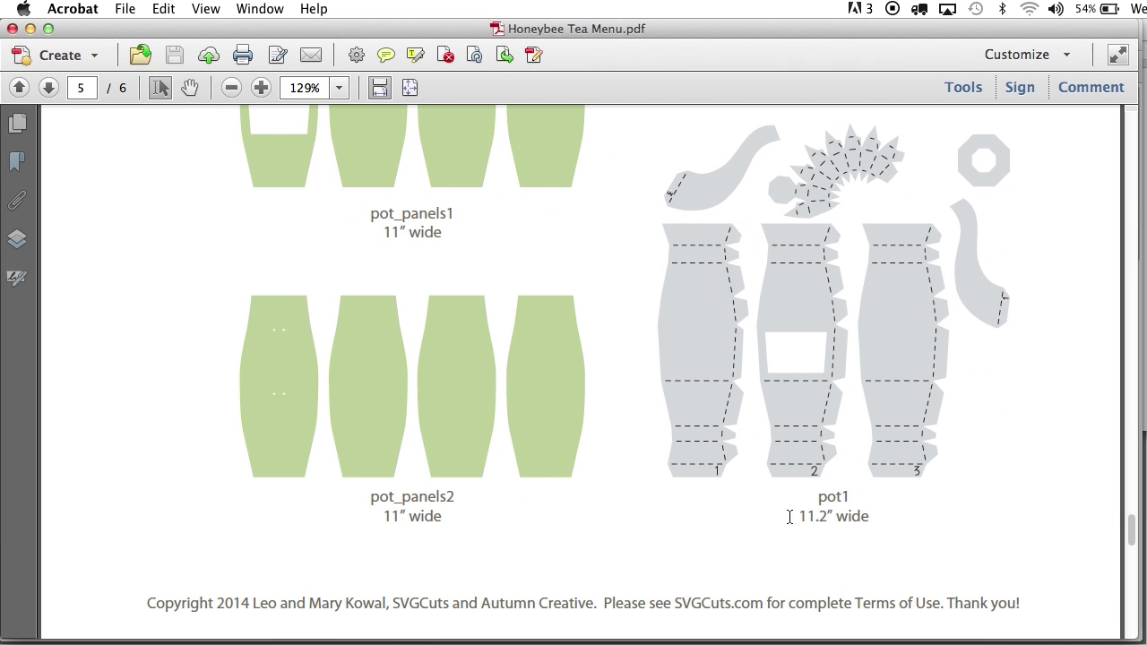
pyautogui.click(30, 29)
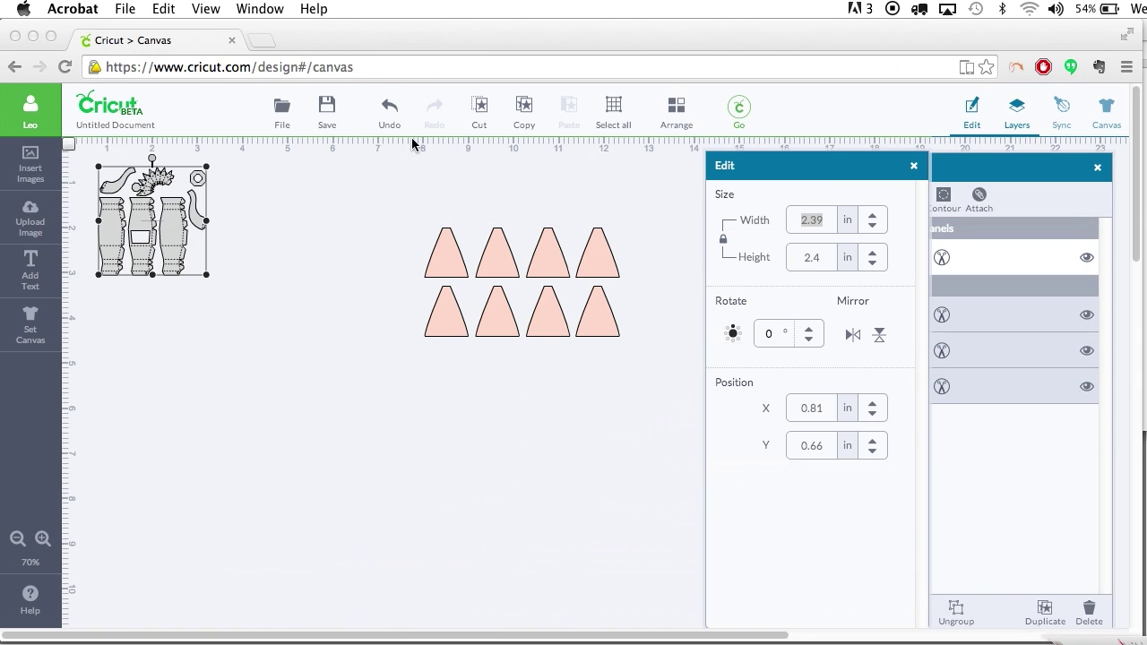
pyautogui.click(722, 241)
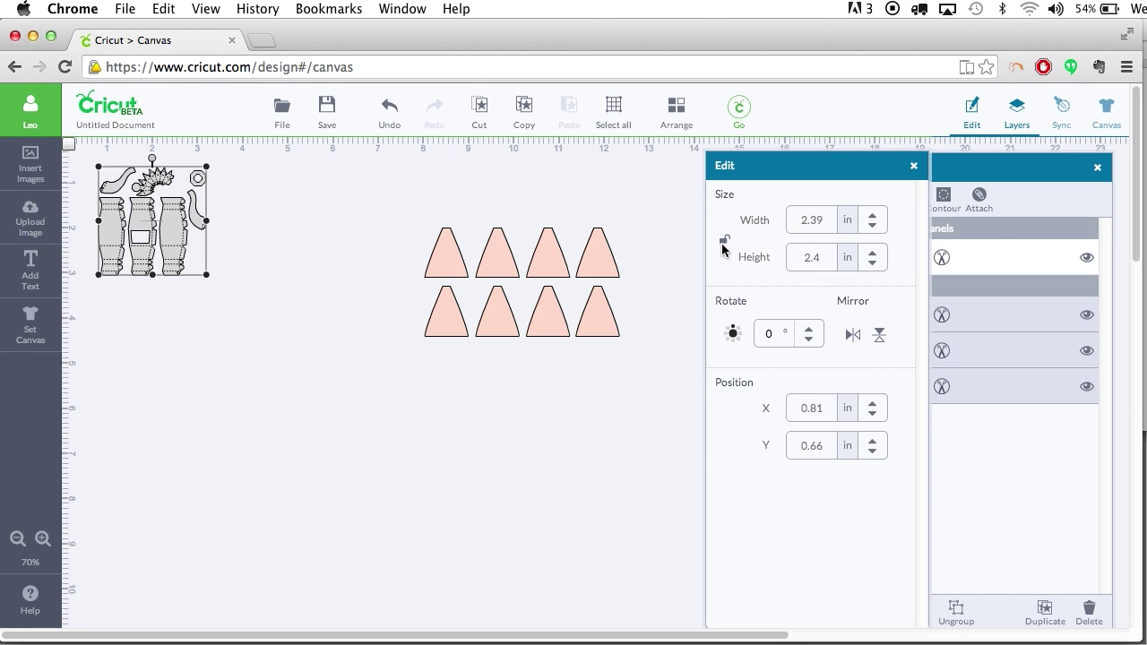
pyautogui.click(724, 242)
pyautogui.click(794, 221)
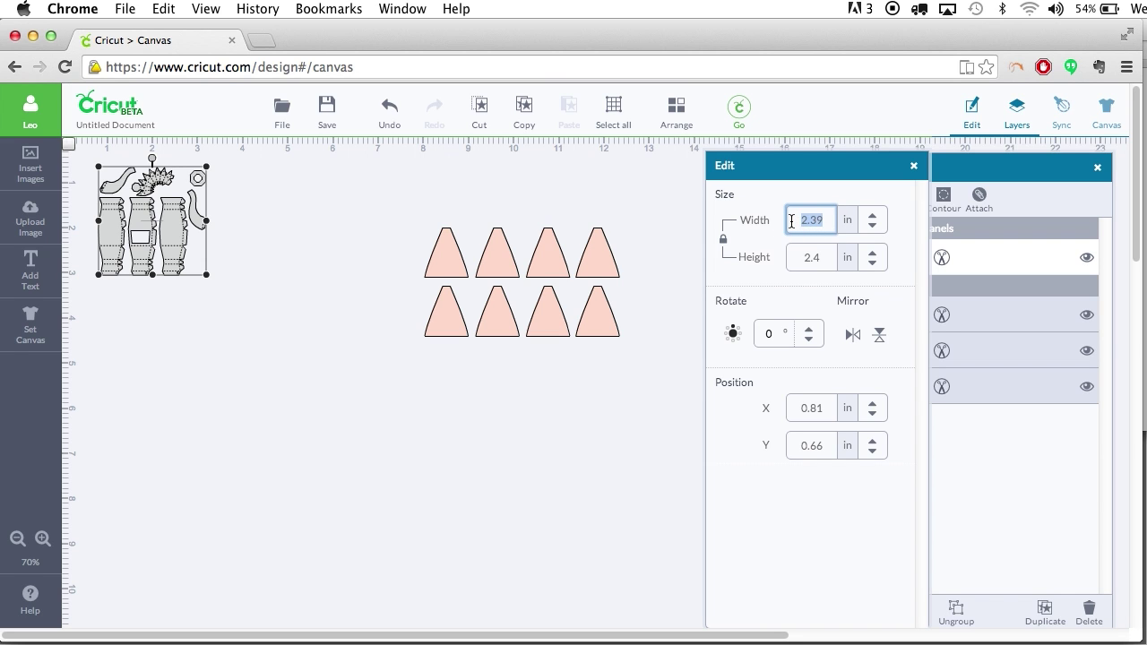
pyautogui.write('11.2')
pyautogui.press('Return')
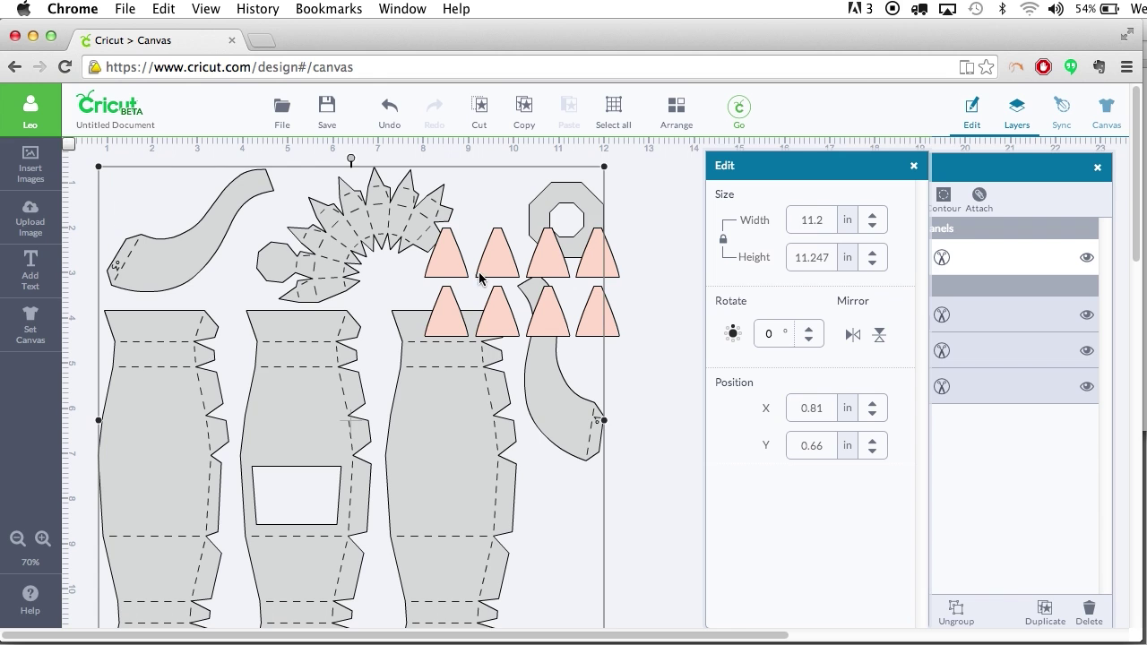
# - Move pot1 to about X 0.57, Y 0.5 in and lid_panels beside it to about X 13.26, Y 1.09 in
pyautogui.moveTo(428, 400)
pyautogui.mouseDown()
pyautogui.moveTo(412, 391)
pyautogui.moveTo(419, 405)
pyautogui.moveTo(425, 397)
pyautogui.mouseUp()
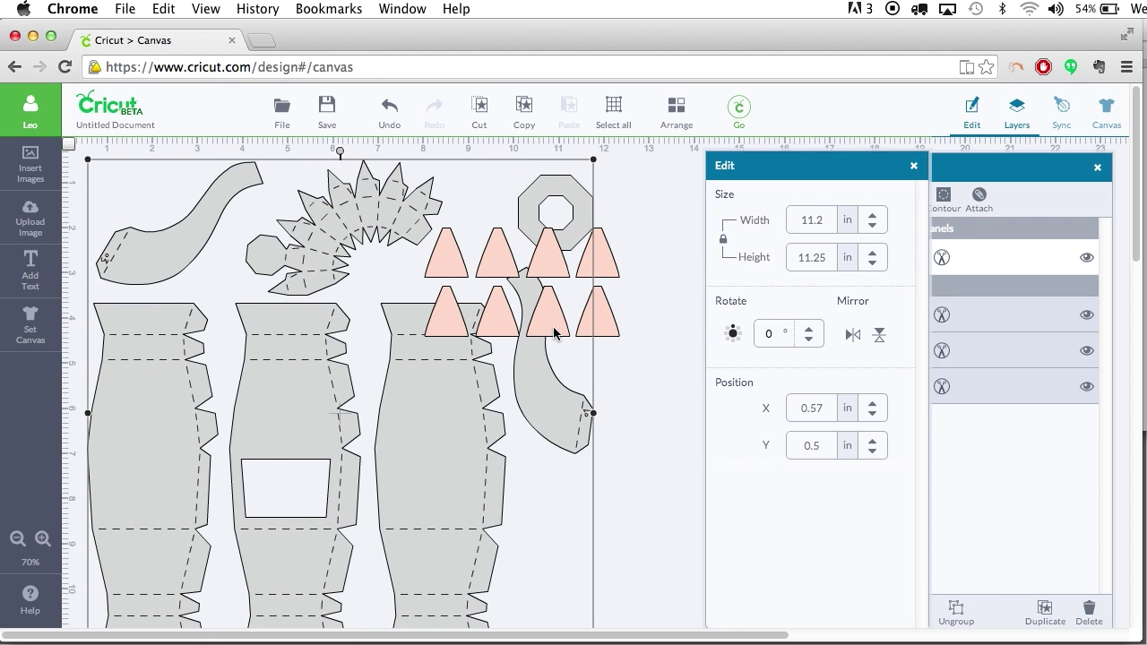
pyautogui.click(19, 538)
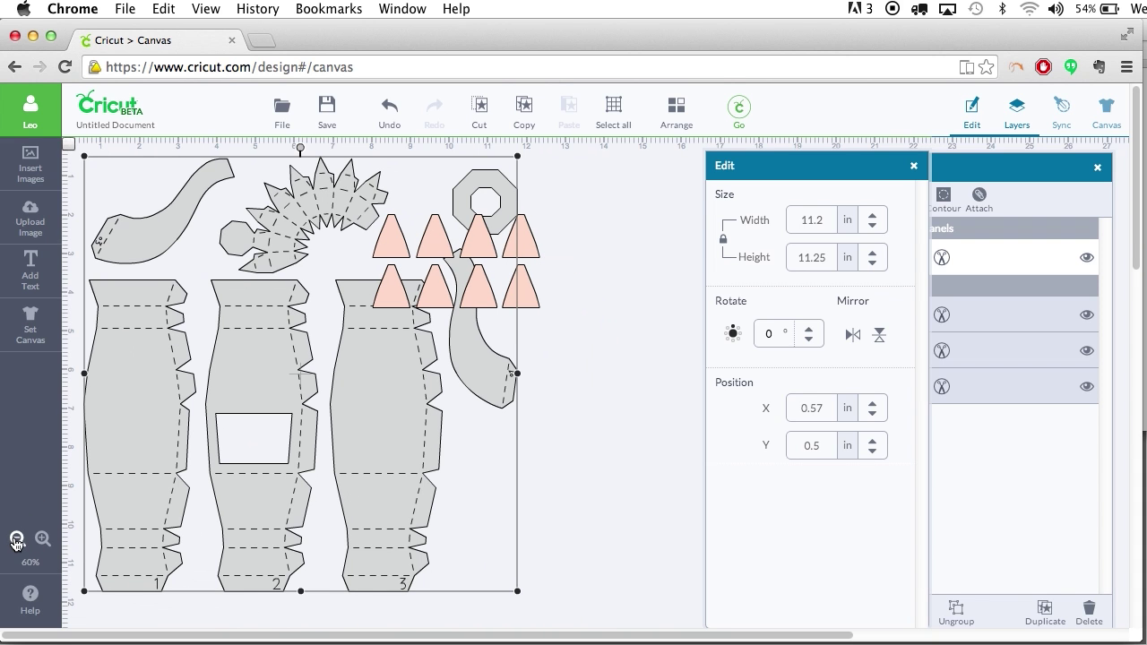
pyautogui.click(20, 538)
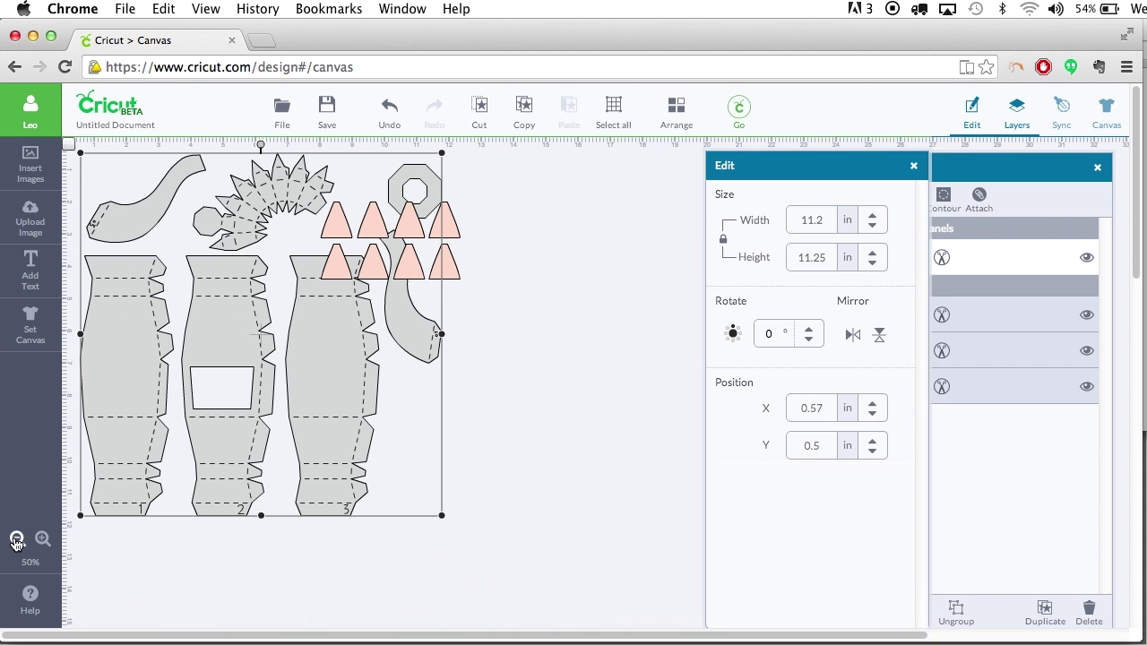
pyautogui.click(326, 270)
pyautogui.moveTo(326, 270); pyautogui.dragTo(509, 245)
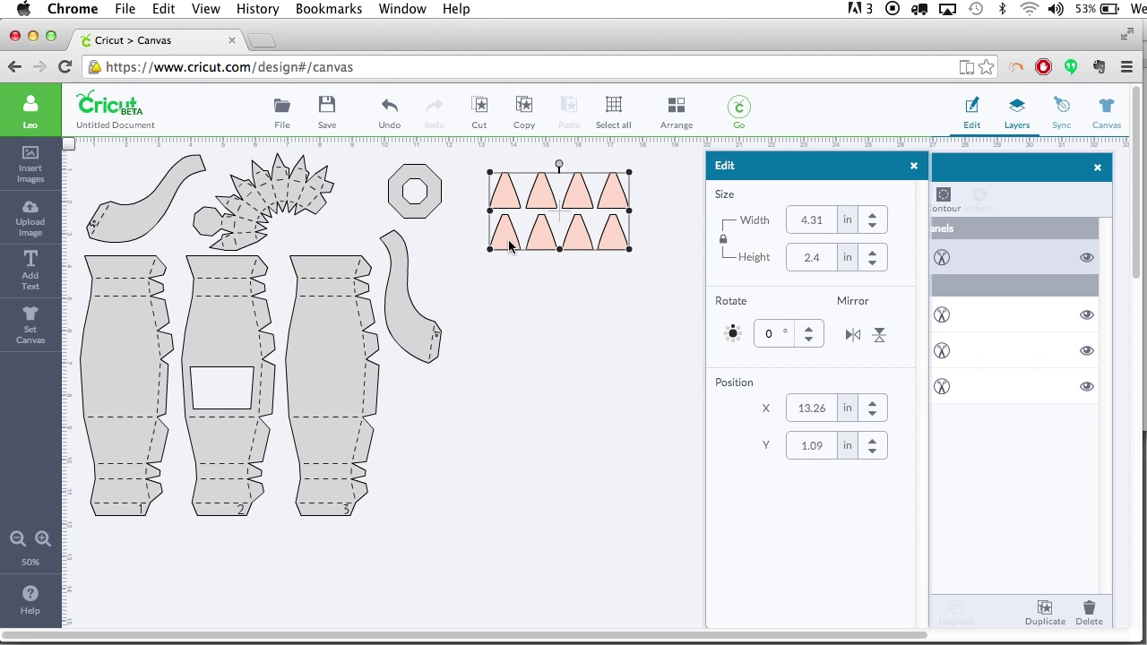